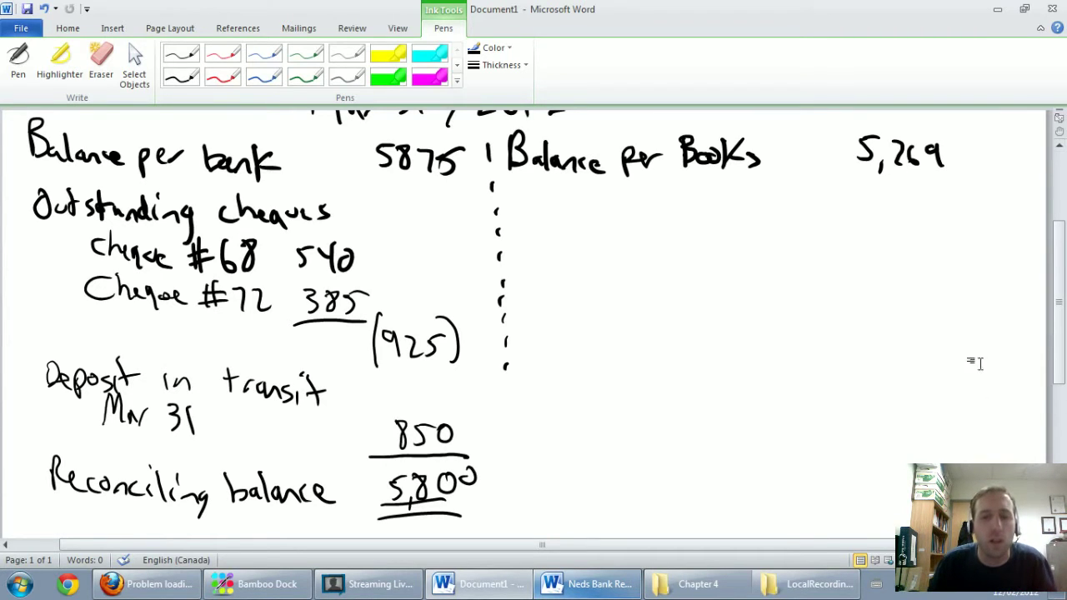
# Step: Switch to the Neds Bank Rec Questions document and circle the 750 NSF cheque deduction on the bank statement in red ink
pyautogui.click(566, 583)
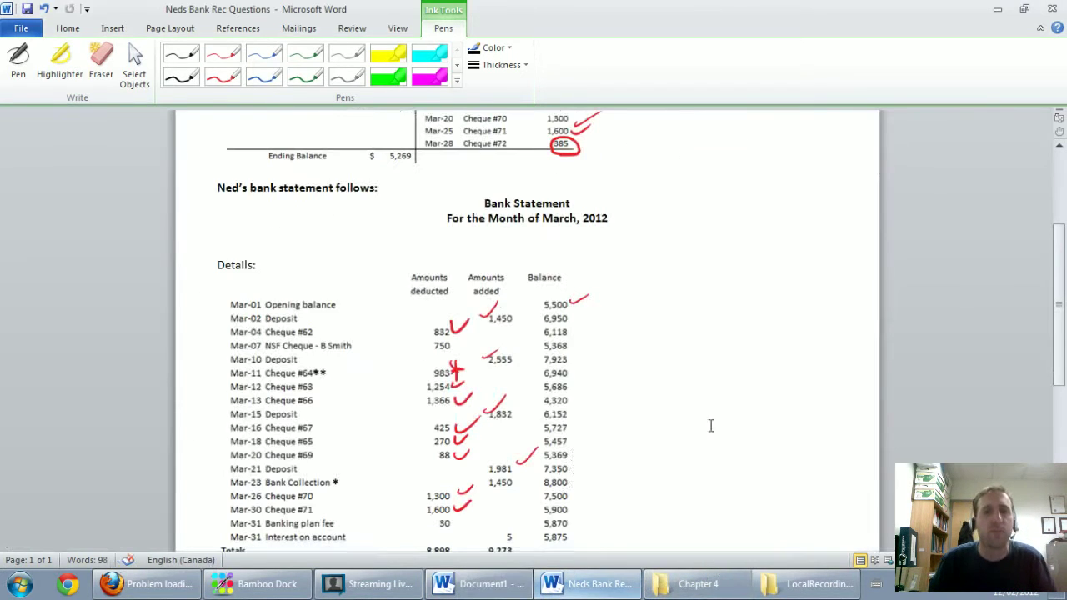
pyautogui.scroll(5, 978, 361)
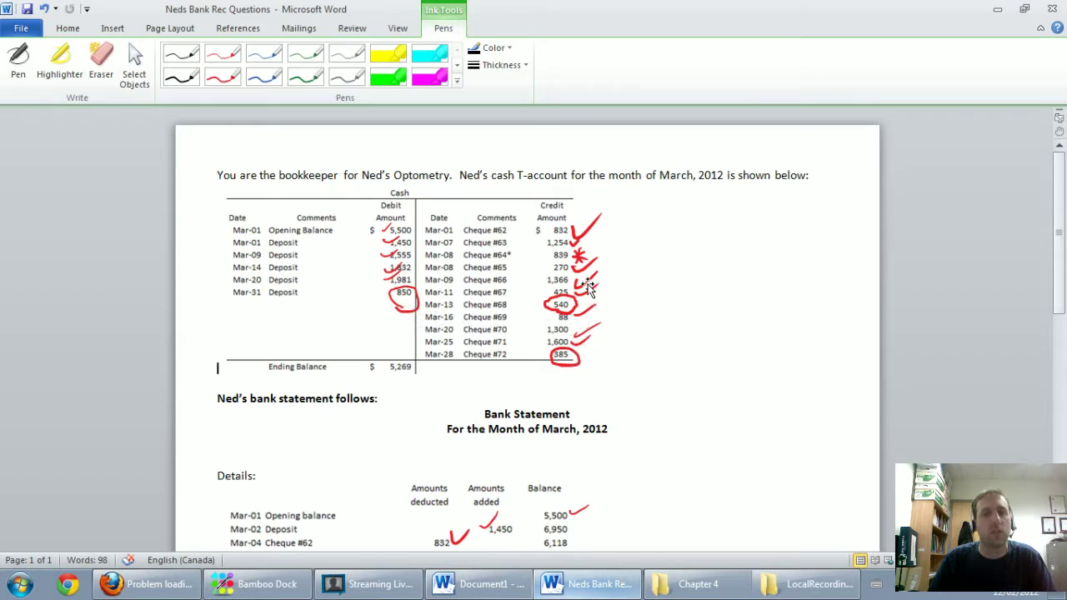
pyautogui.scroll(-2, 582, 286)
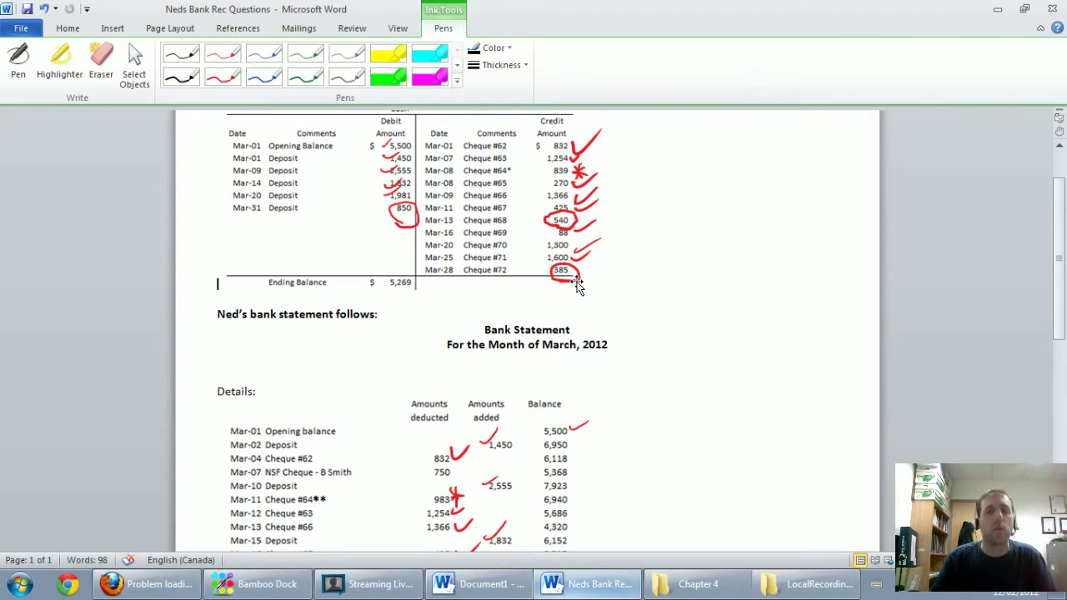
pyautogui.scroll(-1, 576, 283)
pyautogui.scroll(-2, 527, 404)
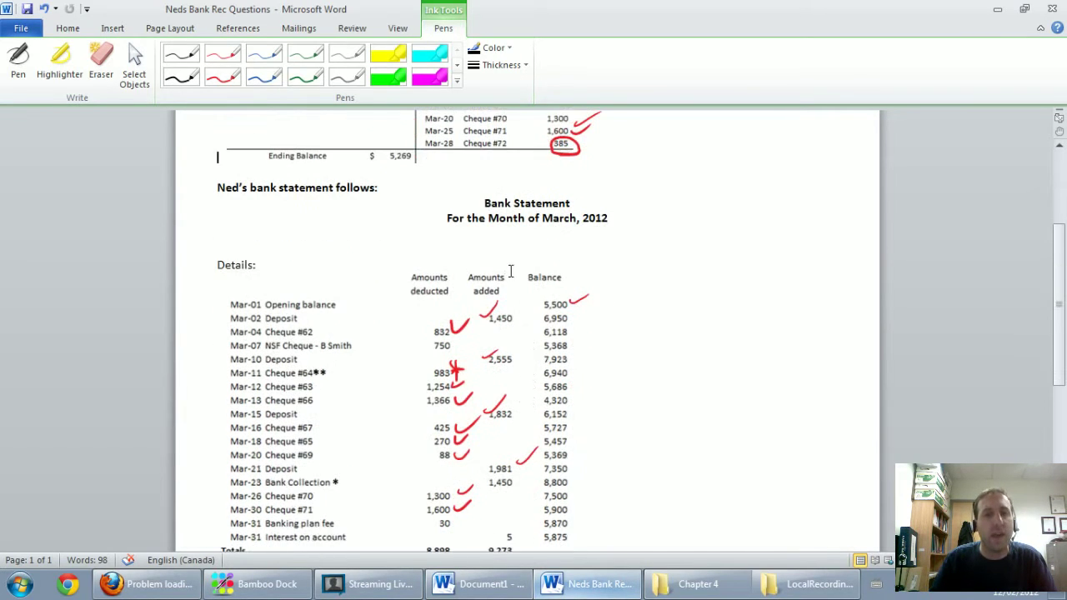
pyautogui.scroll(-1, 511, 271)
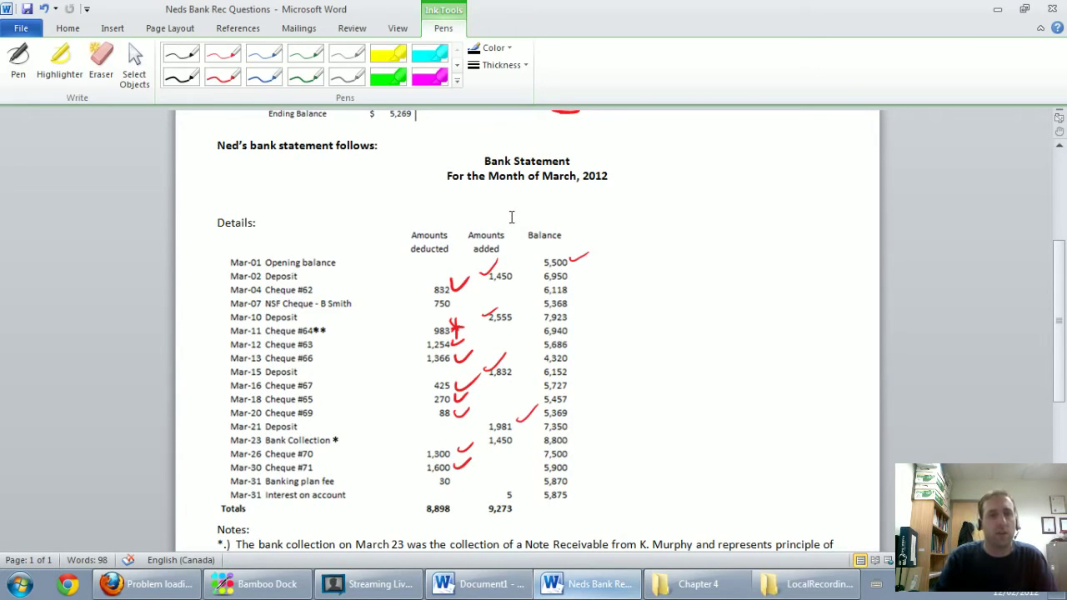
pyautogui.click(223, 55)
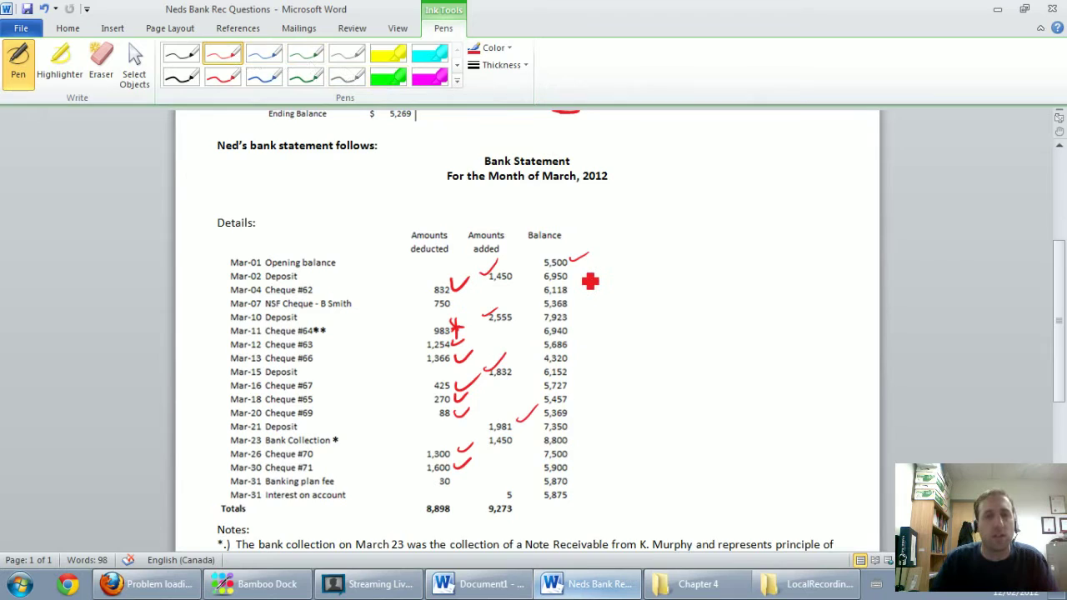
pyautogui.scroll(2, 528, 272)
pyautogui.scroll(-2, 562, 288)
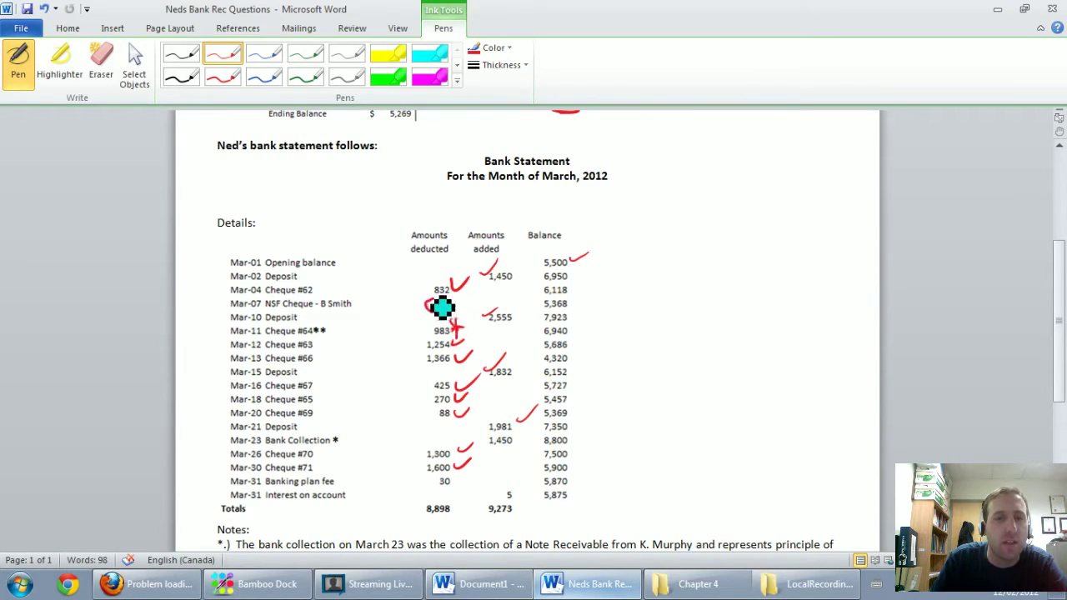
pyautogui.moveTo(438, 305)
pyautogui.mouseDown()
pyautogui.moveTo(461, 308)
pyautogui.moveTo(455, 338)
pyautogui.mouseUp()
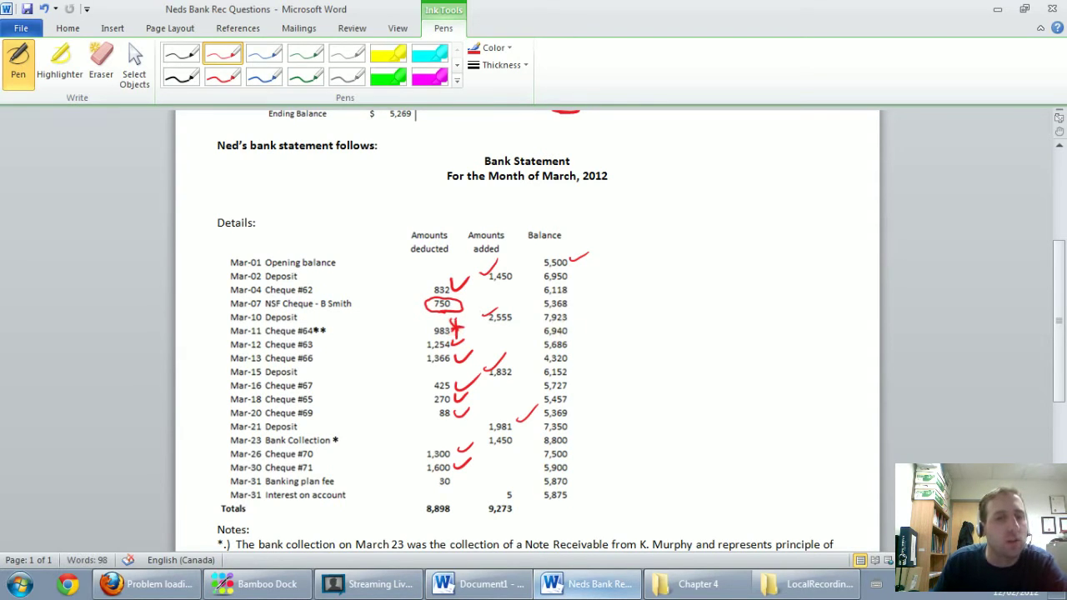
# Step: Compare the bank statement with the cash T-account and circle the 1,450 bank collection of March 23 in red
pyautogui.scroll(5, 606, 345)
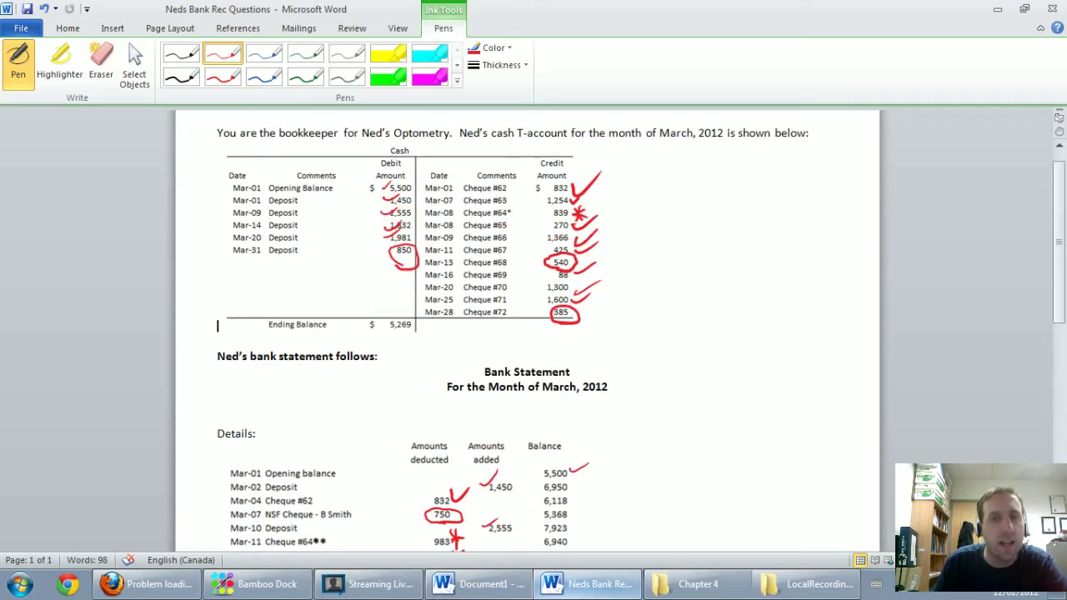
pyautogui.scroll(-3, 555, 266)
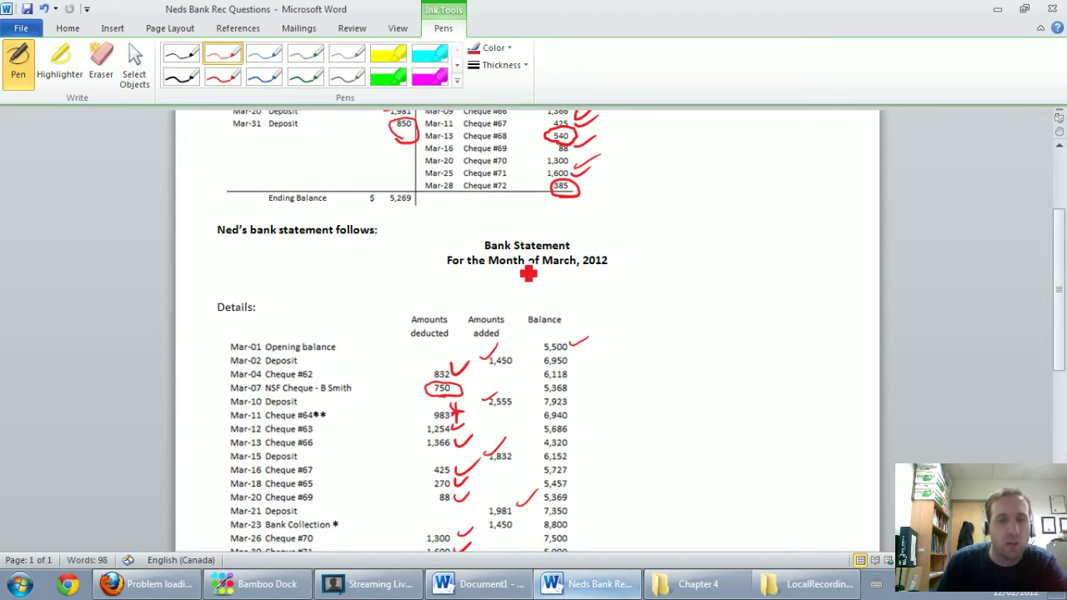
pyautogui.scroll(3, 622, 309)
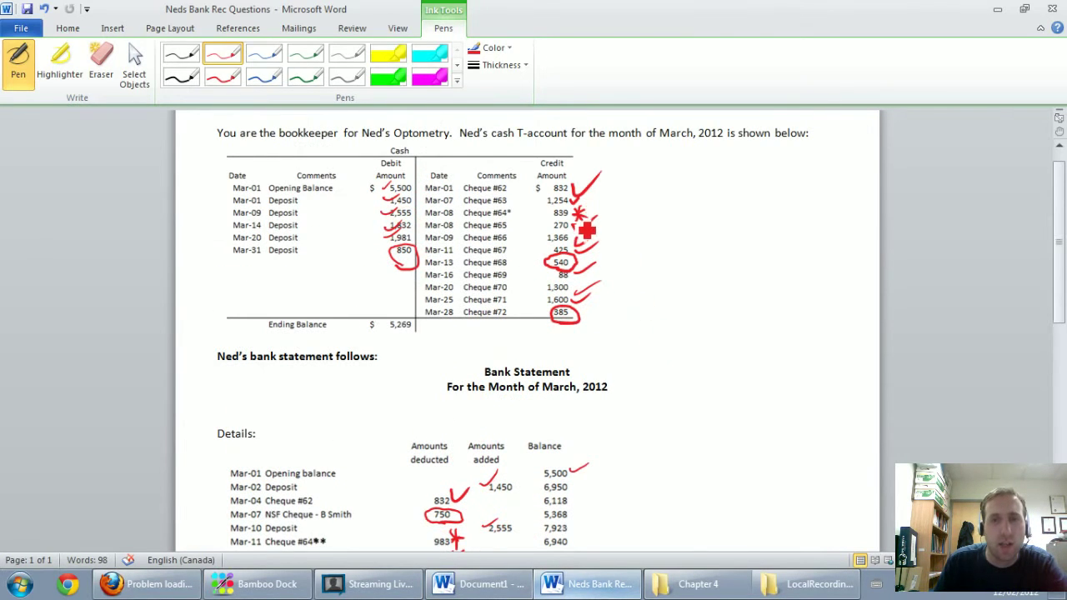
pyautogui.scroll(-2, 582, 234)
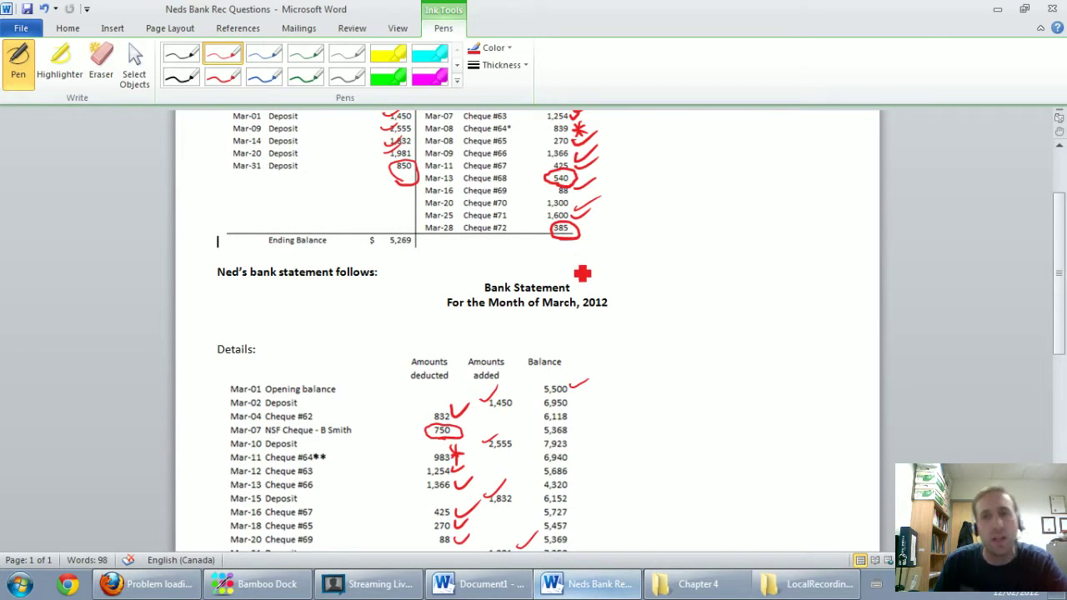
pyautogui.scroll(-1, 575, 250)
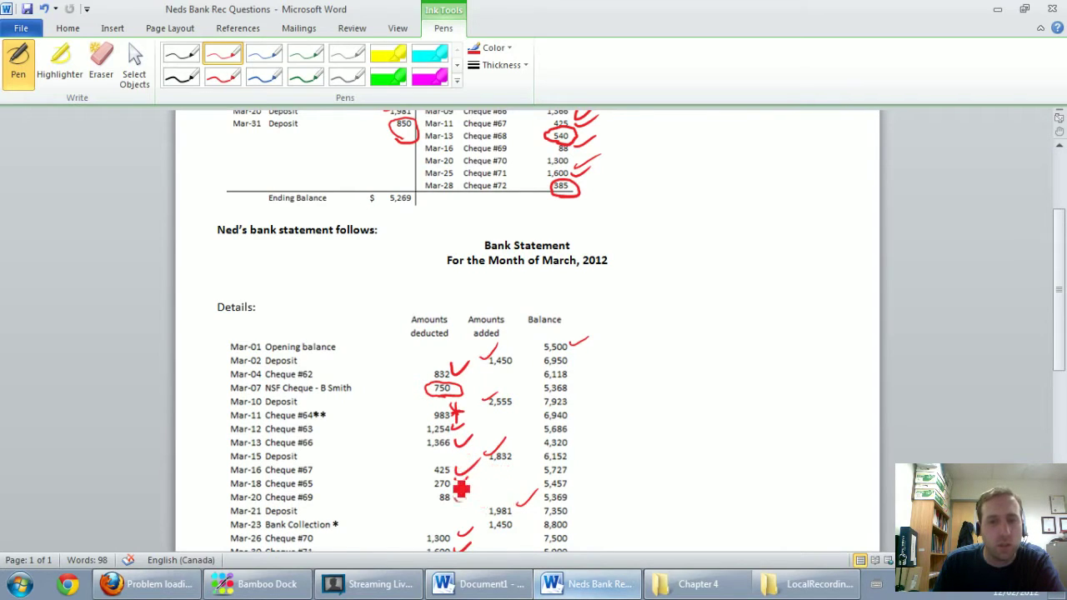
pyautogui.moveTo(455, 494); pyautogui.dragTo(469, 489)
pyautogui.scroll(-1, 476, 484)
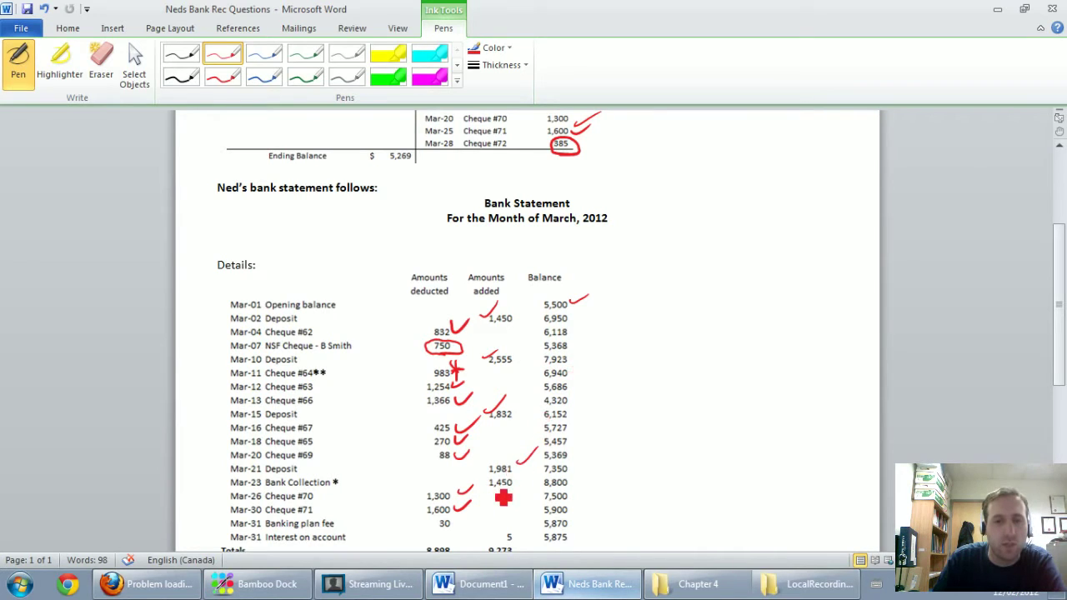
pyautogui.moveTo(500, 488); pyautogui.dragTo(505, 491)
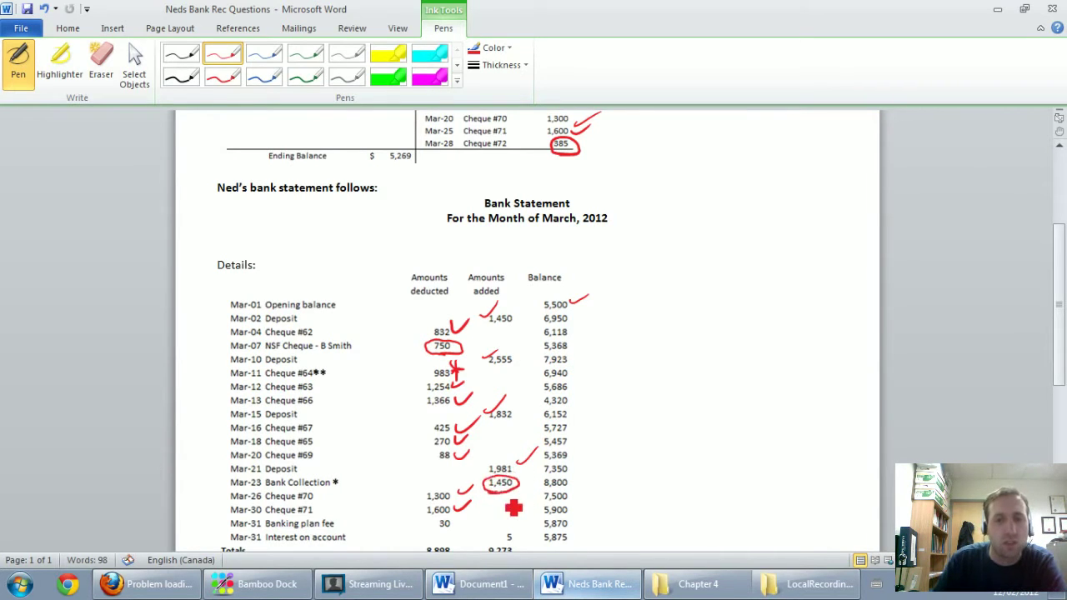
# Step: Circle the 30 banking plan fee and the 5 interest on account on the bank statement in red
pyautogui.scroll(-4, 513, 507)
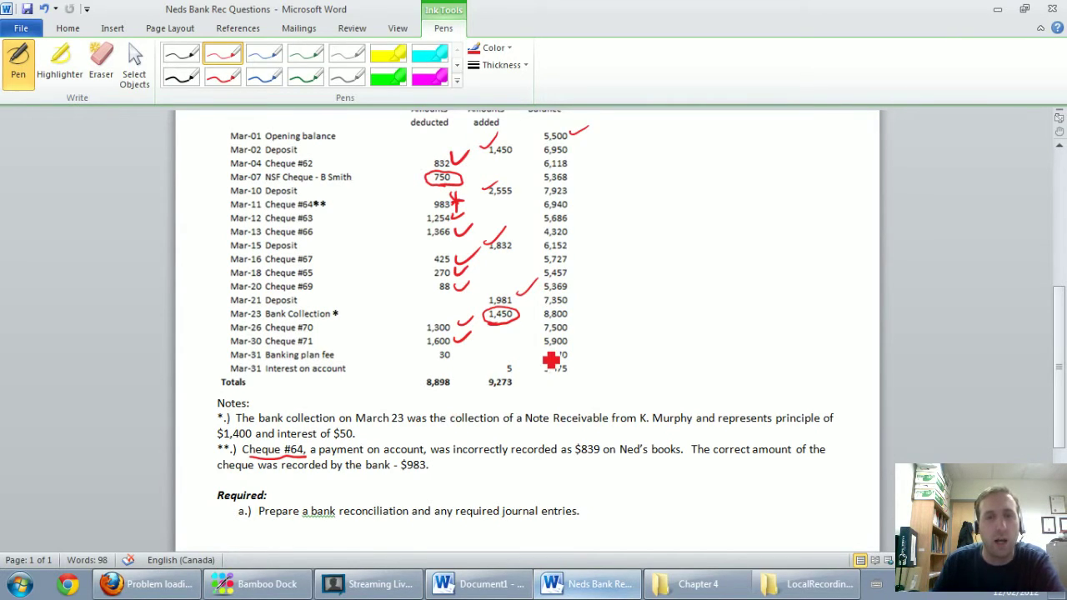
pyautogui.scroll(1, 551, 361)
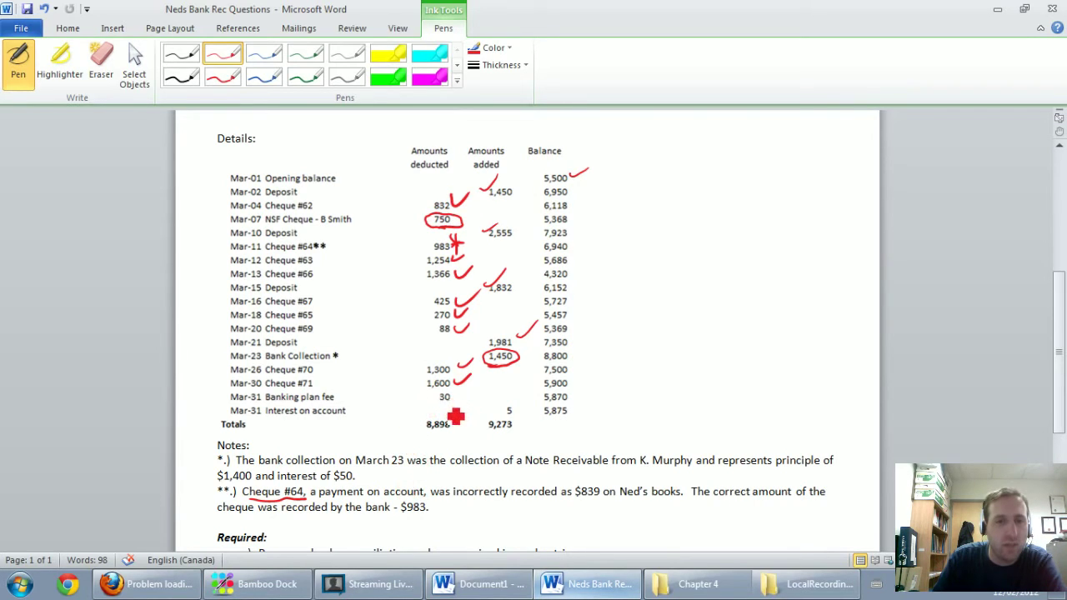
pyautogui.moveTo(453, 413); pyautogui.dragTo(456, 400)
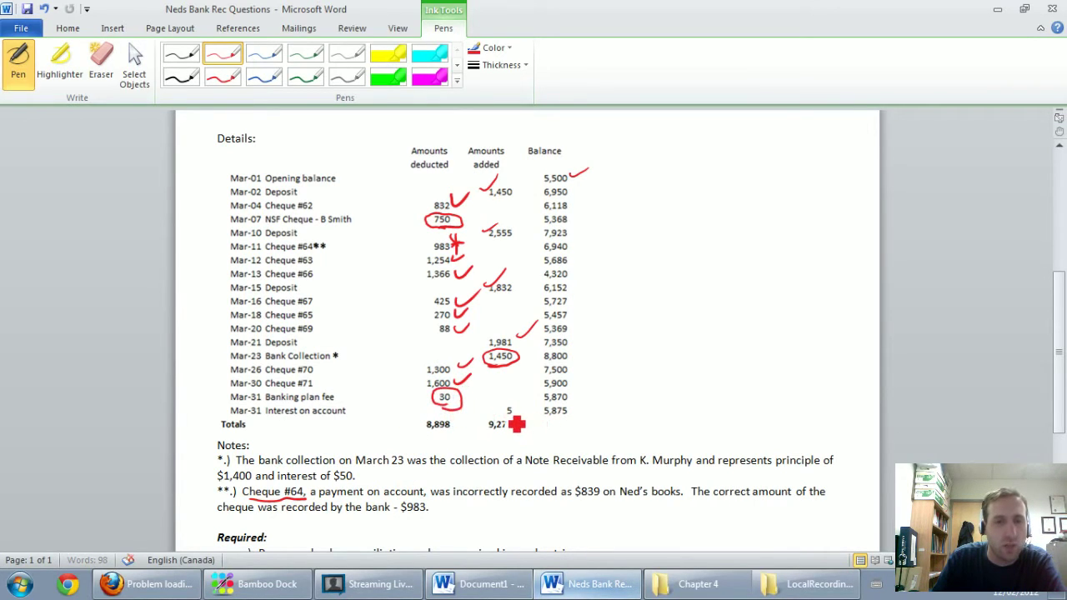
pyautogui.moveTo(520, 404)
pyautogui.mouseDown()
pyautogui.moveTo(500, 413)
pyautogui.moveTo(523, 417)
pyautogui.mouseUp()
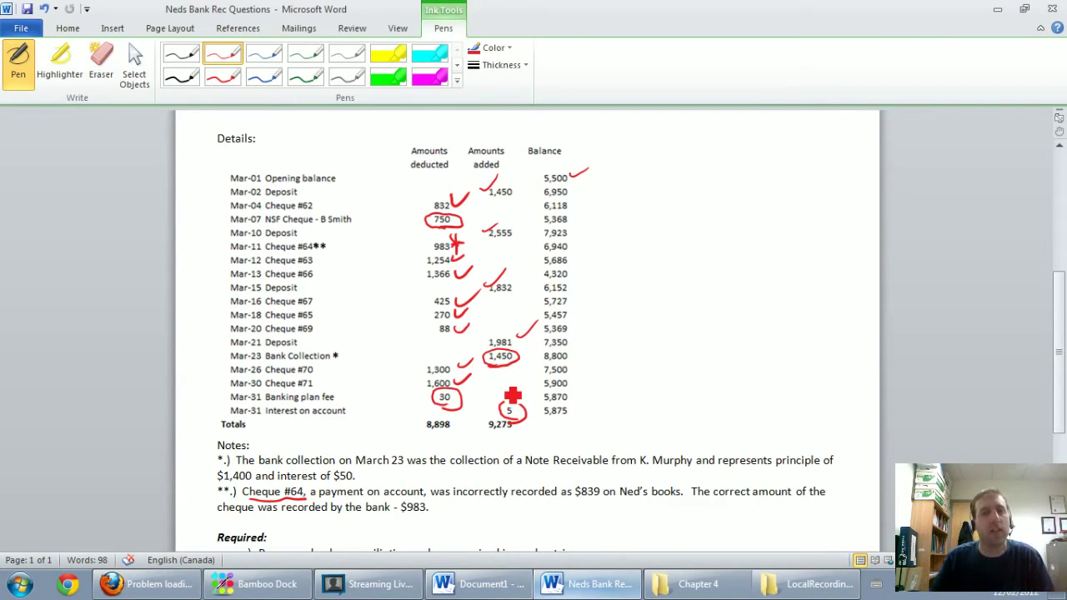
# Step: Compare the circled bank statement items against the entries in the cash T-account
pyautogui.scroll(5, 517, 367)
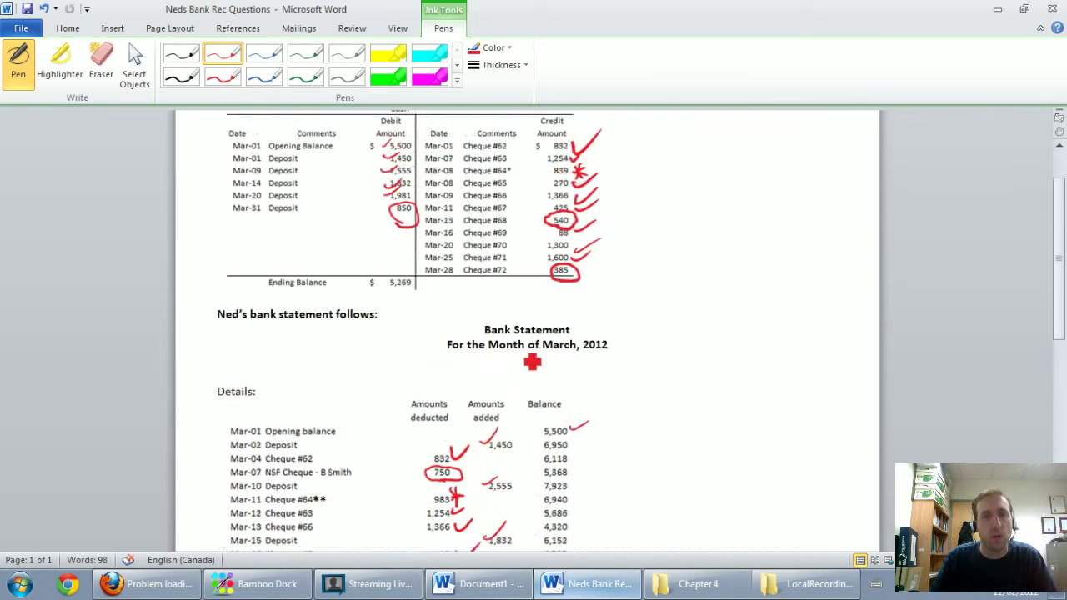
pyautogui.scroll(1, 531, 361)
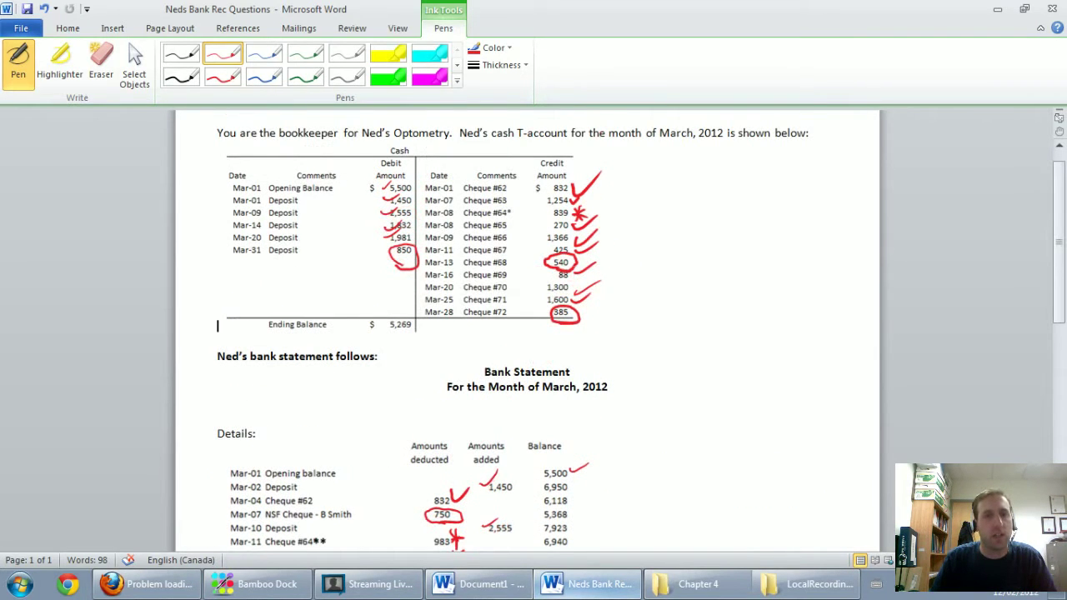
pyautogui.scroll(-4, 575, 301)
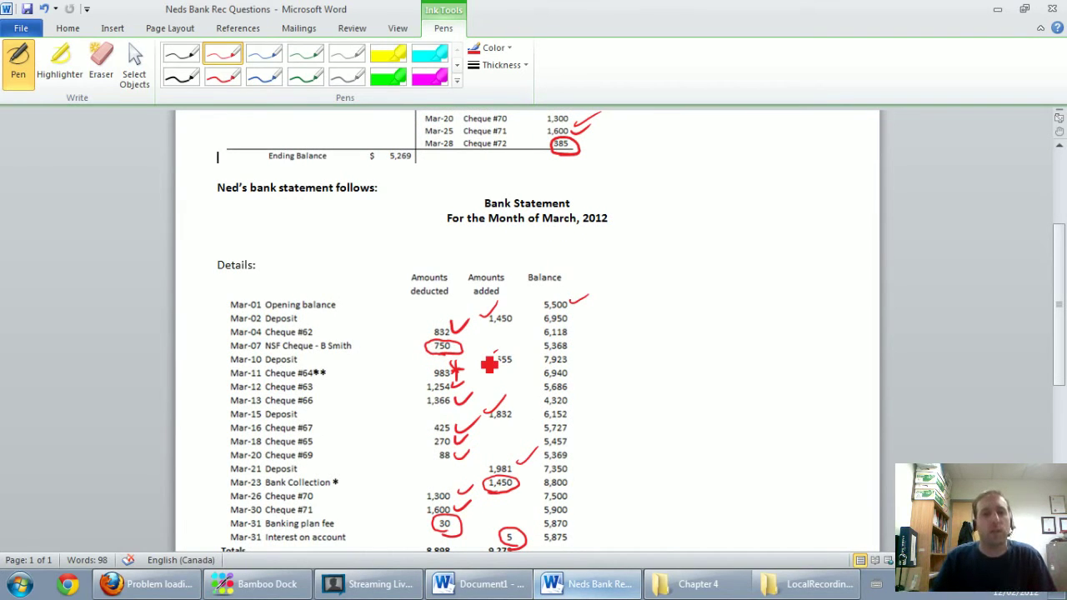
pyautogui.scroll(4, 490, 364)
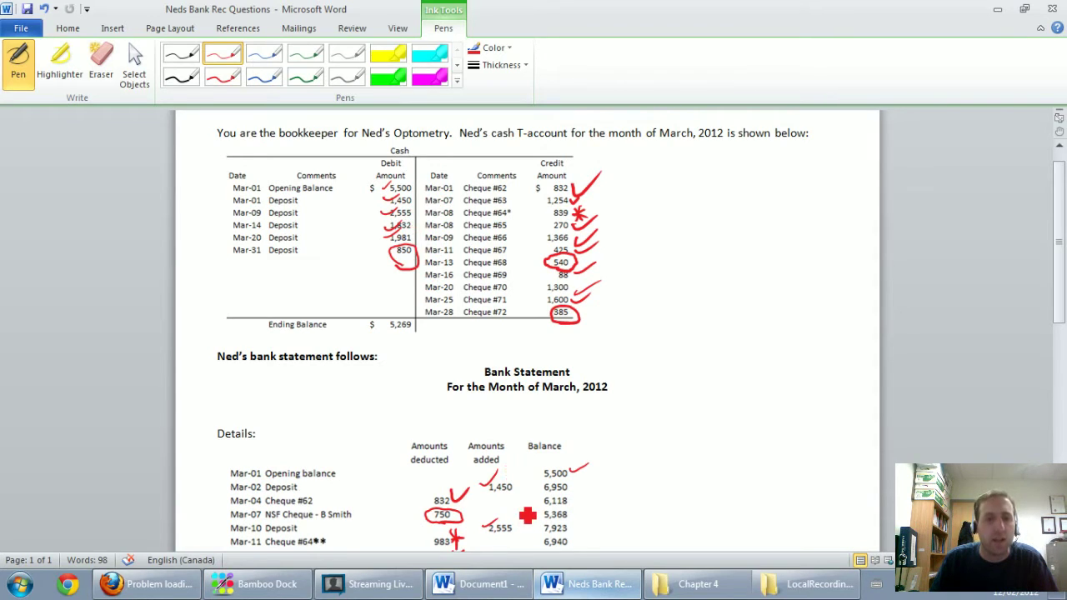
pyautogui.scroll(-1, 527, 515)
pyautogui.scroll(-3, 507, 466)
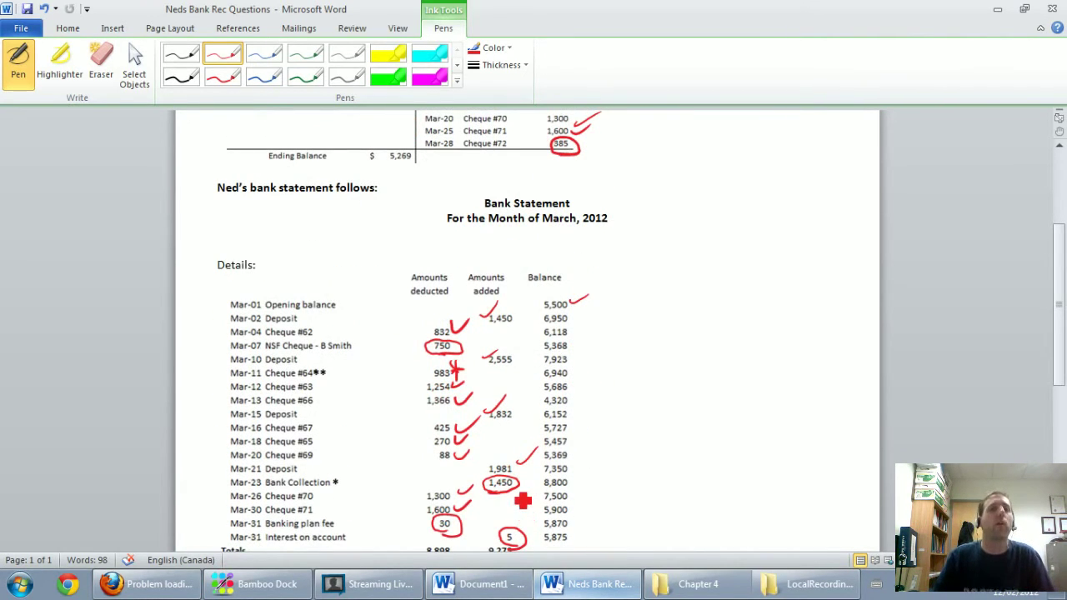
pyautogui.scroll(6, 522, 500)
pyautogui.scroll(-5, 534, 526)
pyautogui.scroll(-2, 533, 525)
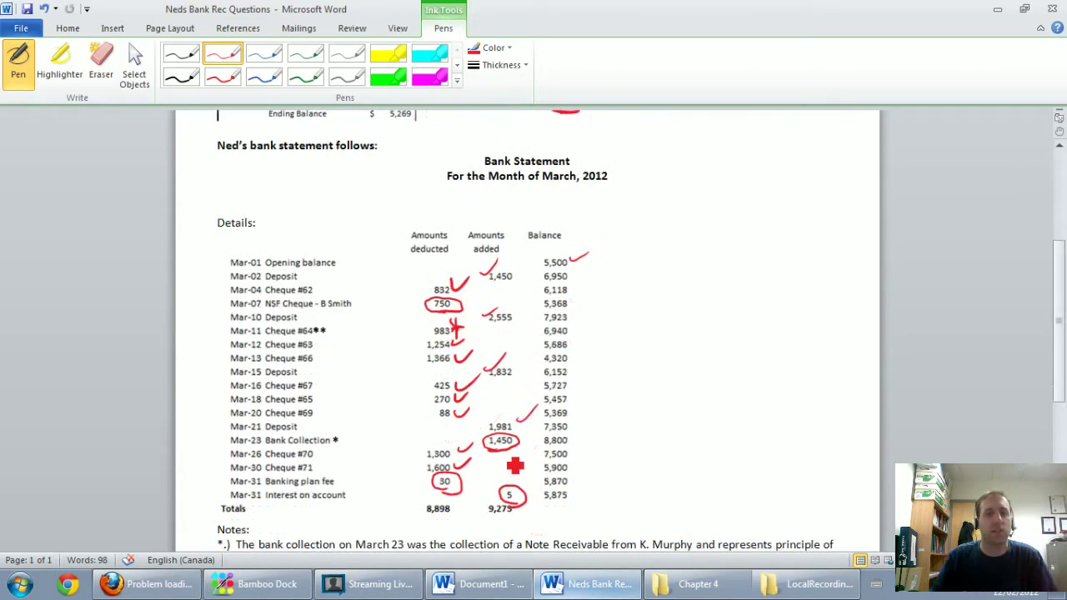
# Step: Switch to Document1 and handwrite "NSF Cheque" with the cheque writer's name in black ink under Balance per Books
pyautogui.click(503, 585)
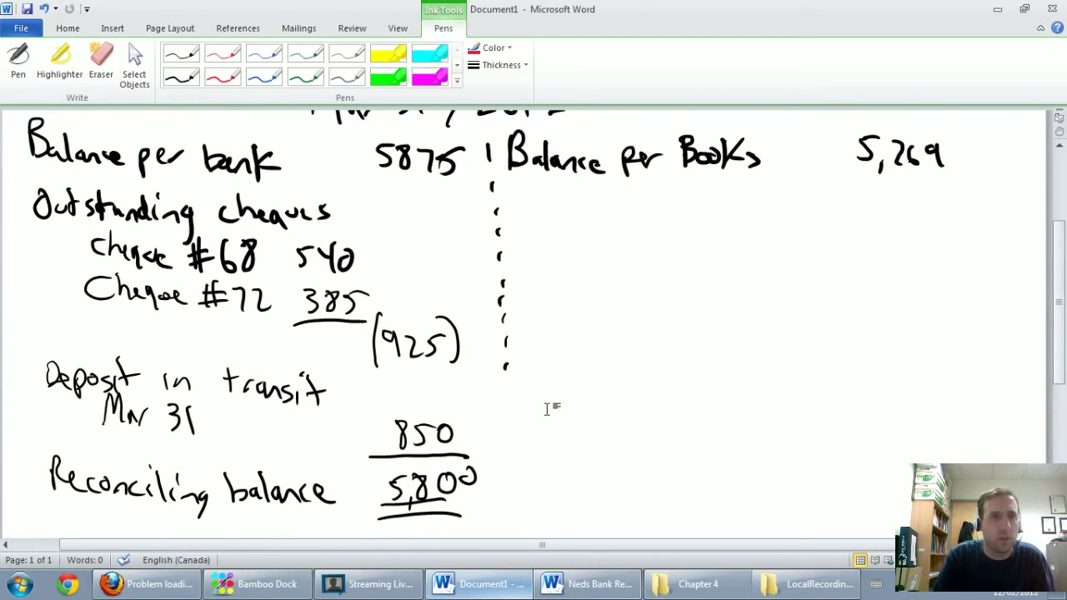
pyautogui.click(181, 55)
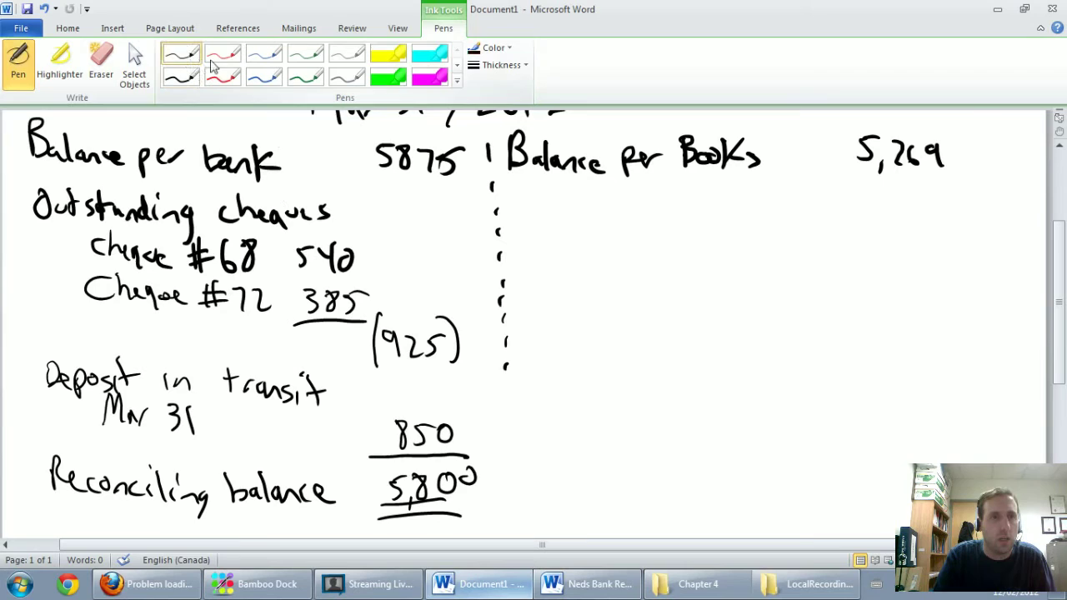
pyautogui.moveTo(515, 202)
pyautogui.mouseDown()
pyautogui.moveTo(525, 185)
pyautogui.moveTo(532, 202)
pyautogui.moveTo(552, 208)
pyautogui.mouseUp()
pyautogui.moveTo(552, 196); pyautogui.dragTo(593, 211)
pyautogui.moveTo(602, 188)
pyautogui.mouseDown()
pyautogui.moveTo(619, 211)
pyautogui.moveTo(720, 216)
pyautogui.mouseUp()
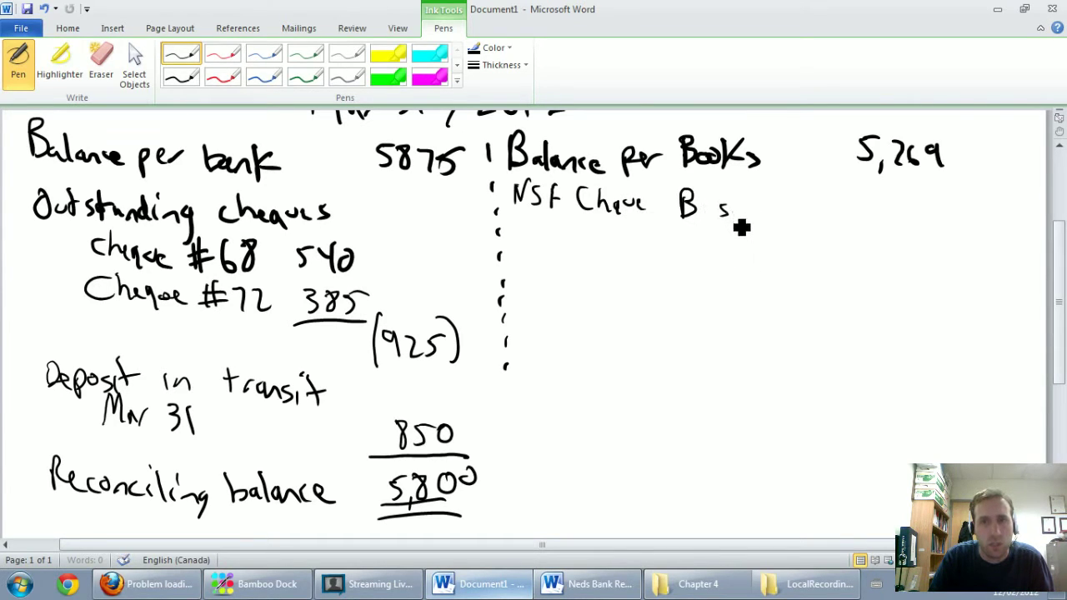
pyautogui.moveTo(741, 226)
pyautogui.mouseDown()
pyautogui.moveTo(767, 217)
pyautogui.moveTo(753, 224)
pyautogui.moveTo(671, 208)
pyautogui.mouseUp()
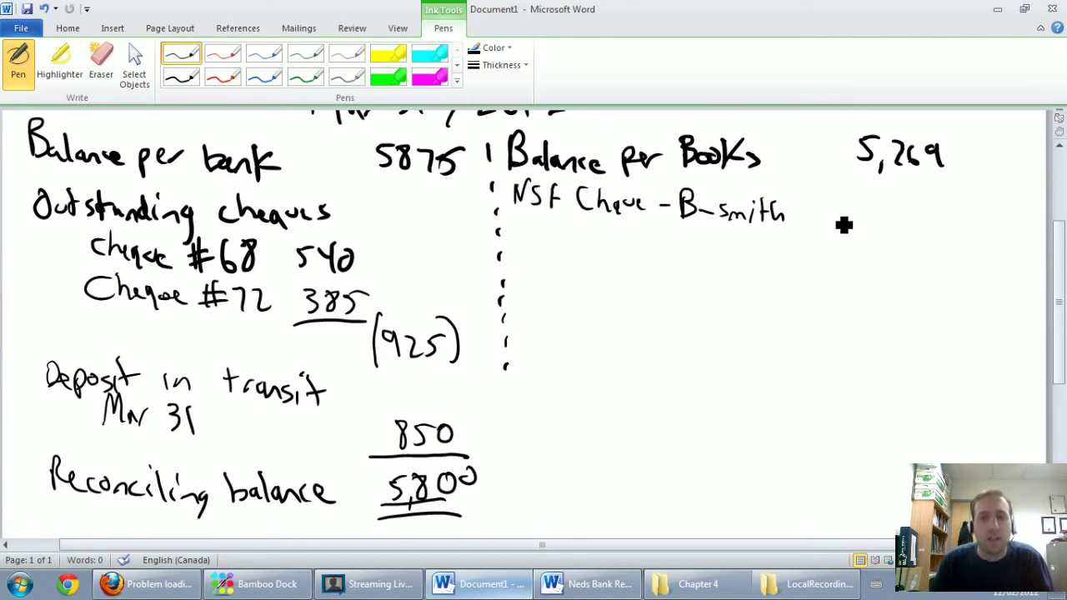
# Step: Check the NSF cheque amount on the bank statement and handwrite (750) in black beside the NSF Cheque line in Document1
pyautogui.click(612, 589)
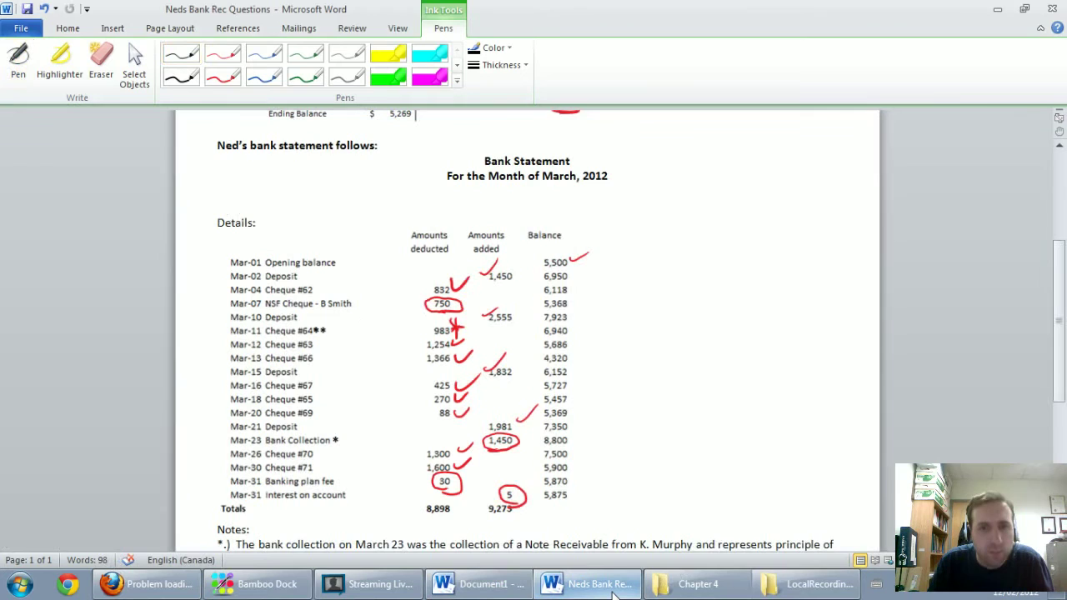
pyautogui.click(613, 588)
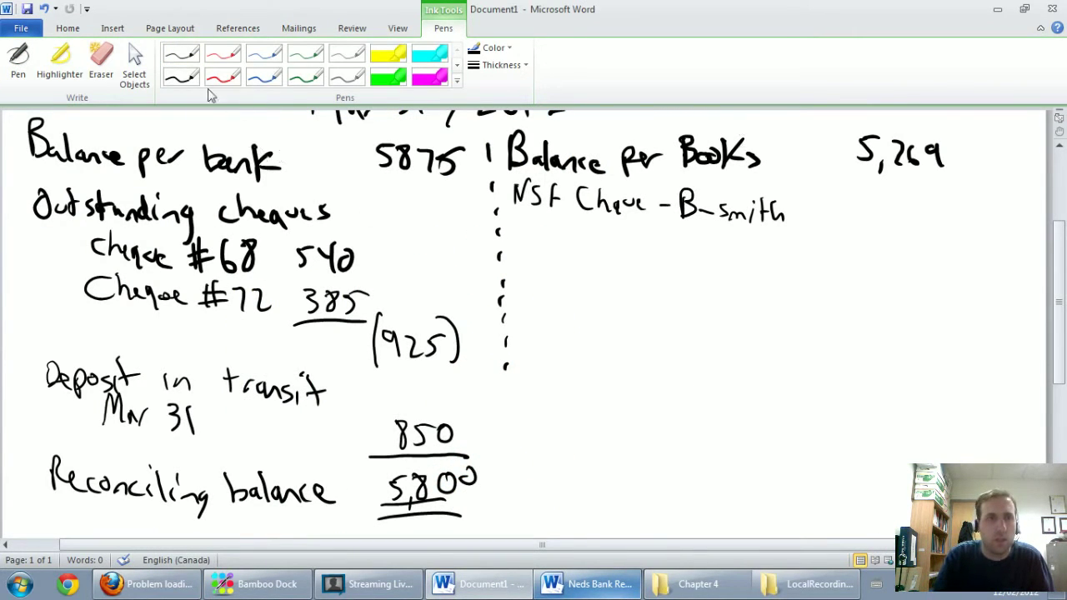
pyautogui.click(181, 53)
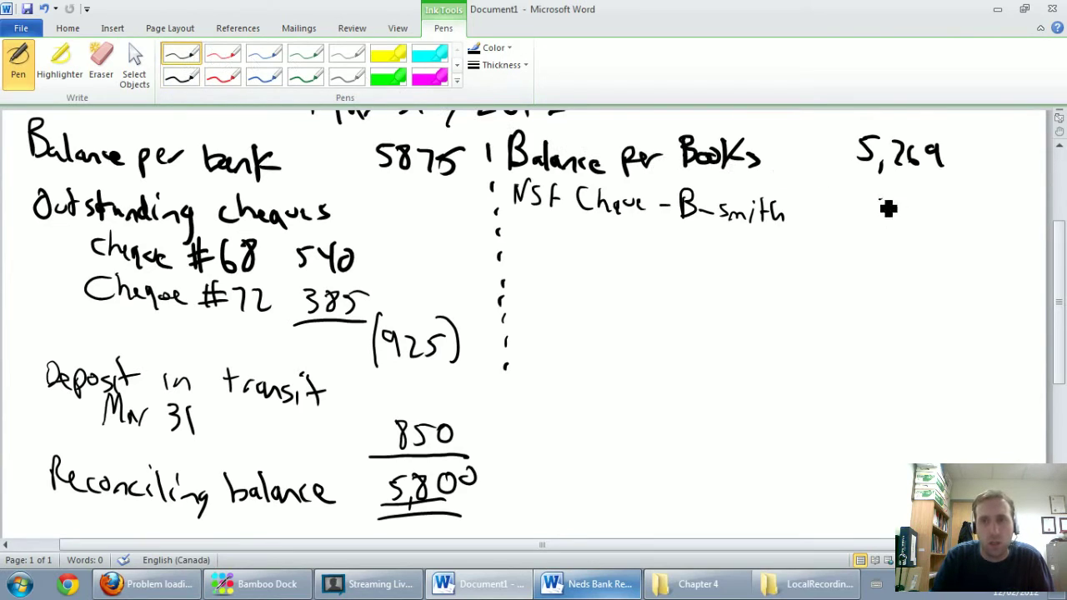
pyautogui.moveTo(881, 200)
pyautogui.mouseDown()
pyautogui.moveTo(905, 207)
pyautogui.moveTo(890, 229)
pyautogui.moveTo(917, 223)
pyautogui.moveTo(932, 200)
pyautogui.mouseUp()
pyautogui.moveTo(948, 206)
pyautogui.mouseDown()
pyautogui.moveTo(960, 224)
pyautogui.moveTo(947, 206)
pyautogui.mouseUp()
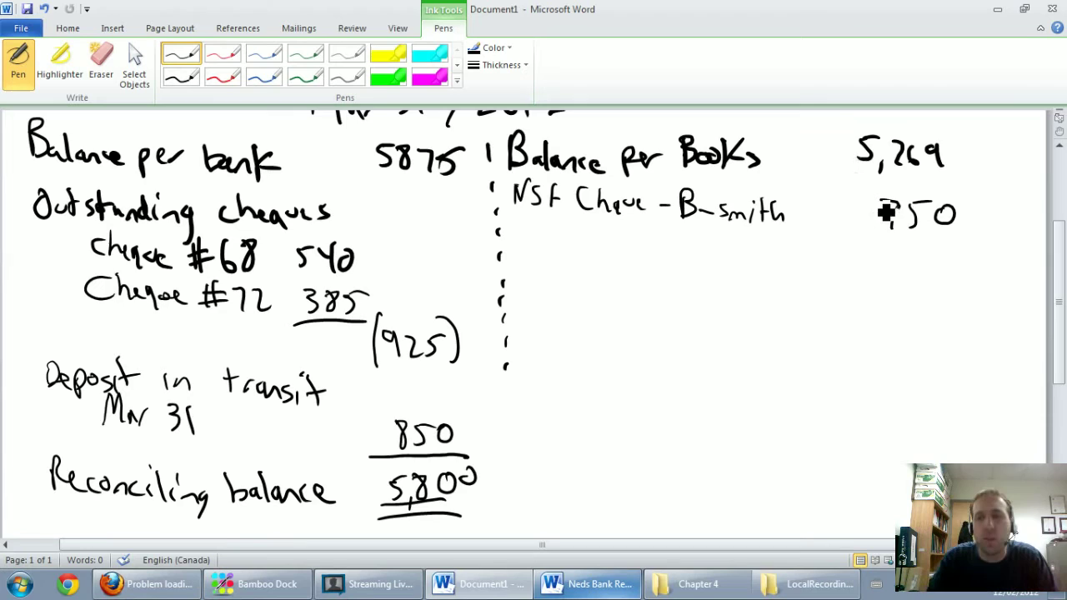
pyautogui.moveTo(874, 183); pyautogui.dragTo(872, 232)
pyautogui.moveTo(967, 192); pyautogui.dragTo(972, 242)
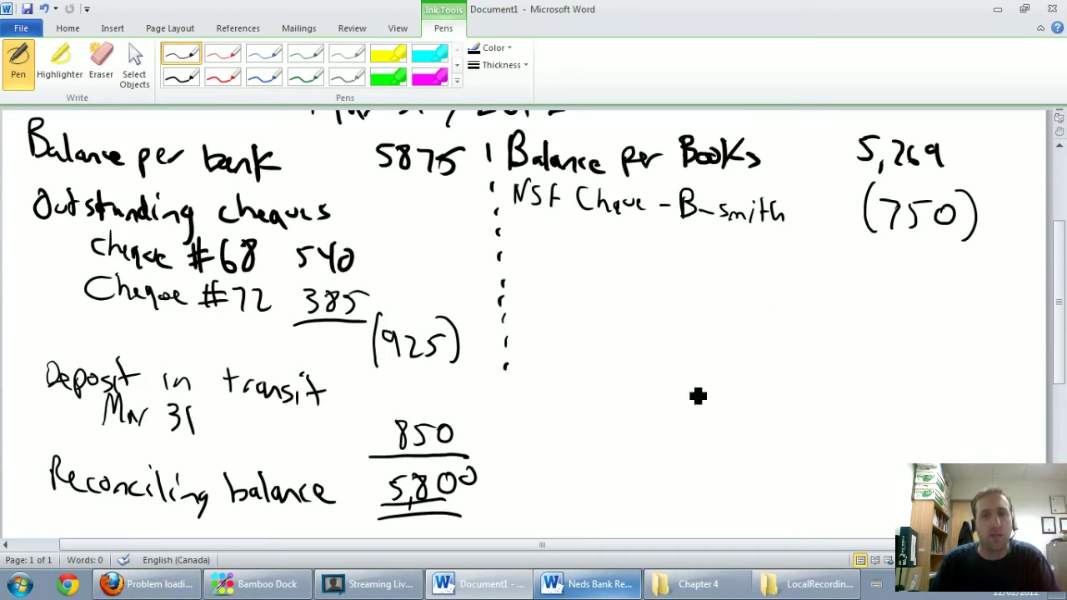
pyautogui.click(482, 589)
pyautogui.click(482, 589)
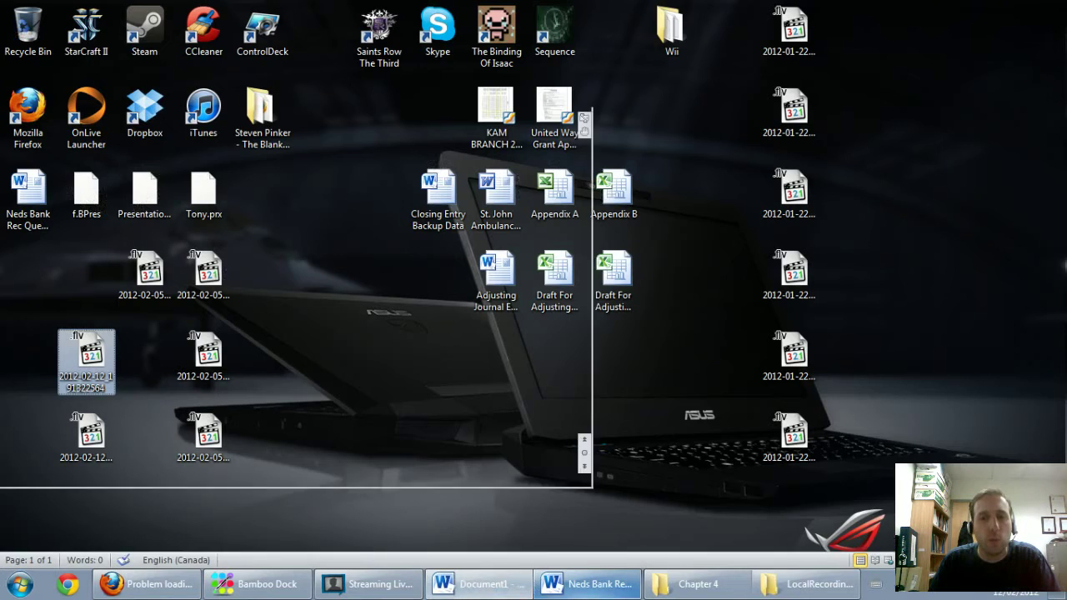
# Step: Check the circled bank collection on the bank statement and handwrite "Bank Collection" with 1,450 in black under the NSF cheque line in Document1
pyautogui.click(604, 591)
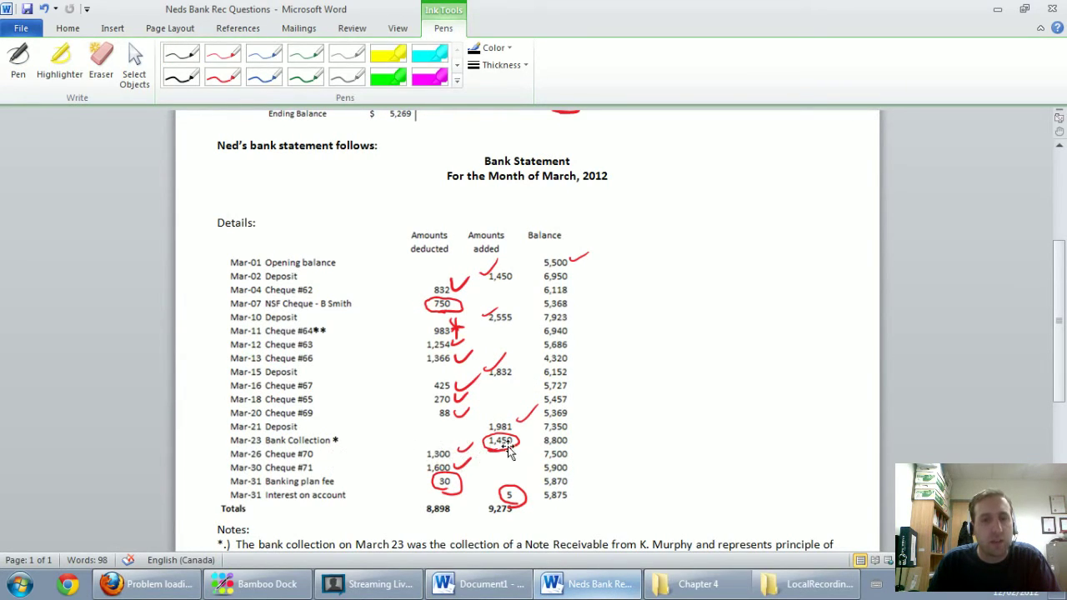
pyautogui.click(523, 587)
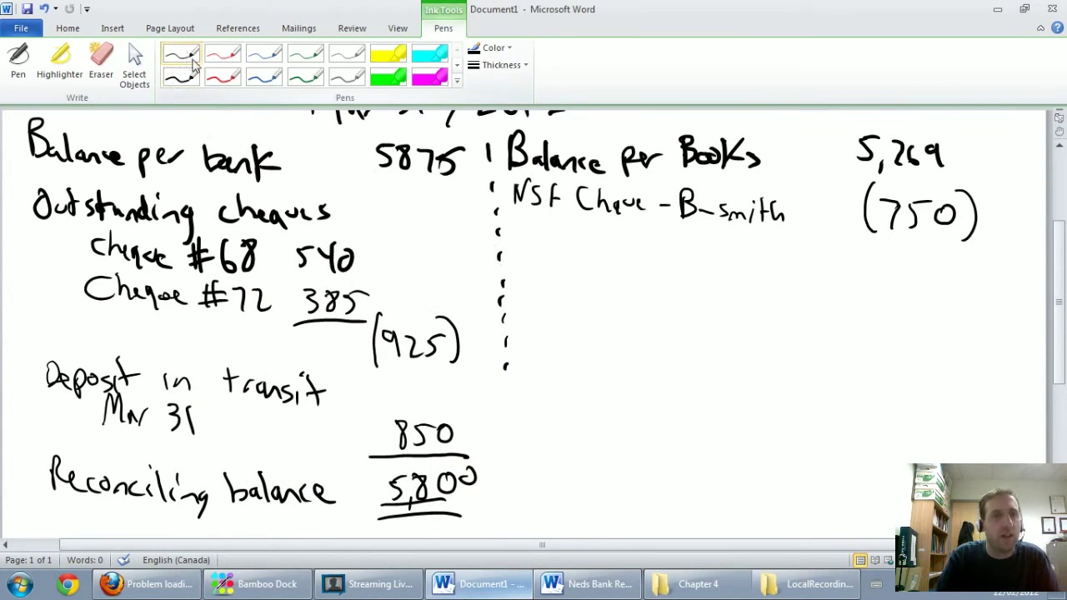
pyautogui.click(193, 65)
pyautogui.moveTo(515, 225)
pyautogui.mouseDown()
pyautogui.moveTo(525, 250)
pyautogui.moveTo(631, 257)
pyautogui.moveTo(651, 273)
pyautogui.moveTo(710, 262)
pyautogui.moveTo(741, 276)
pyautogui.mouseUp()
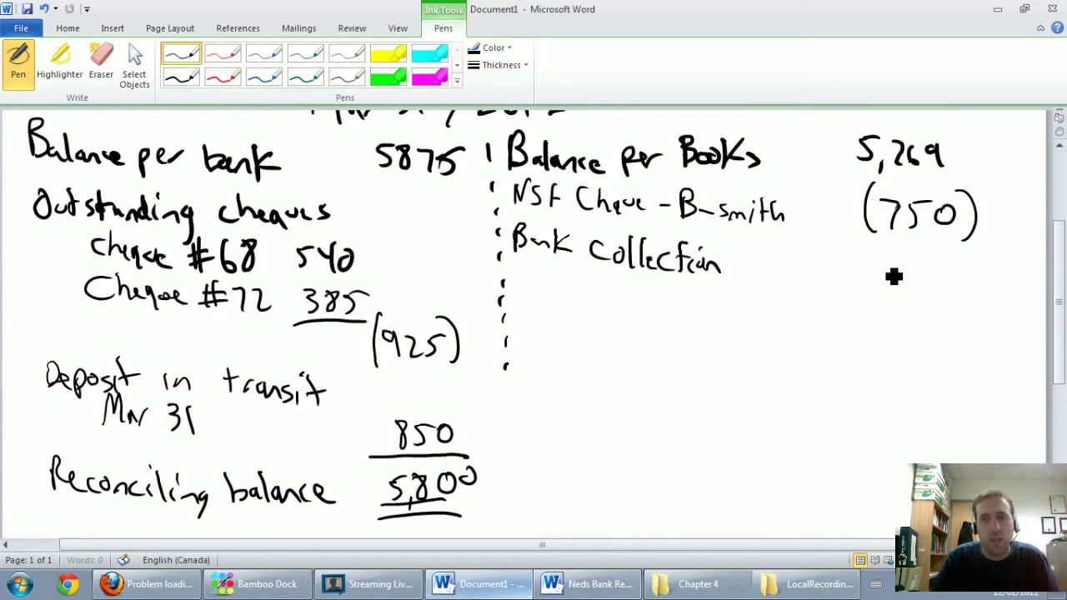
pyautogui.moveTo(871, 252)
pyautogui.mouseDown()
pyautogui.moveTo(873, 278)
pyautogui.moveTo(920, 279)
pyautogui.moveTo(944, 262)
pyautogui.mouseUp()
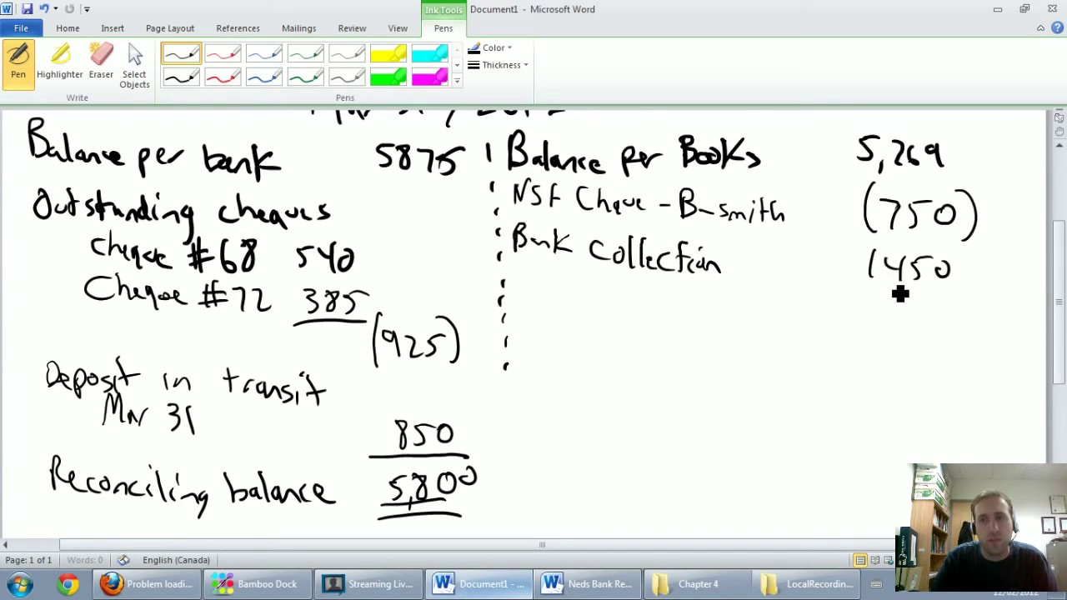
pyautogui.moveTo(889, 287); pyautogui.dragTo(887, 295)
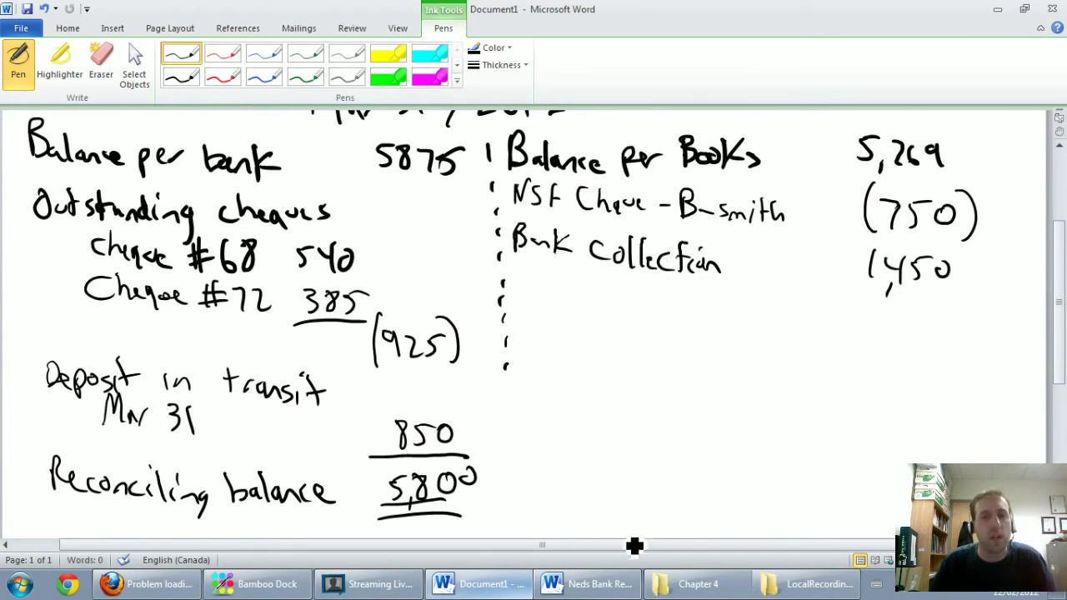
# Step: Check the circled banking plan fee on the bank statement and handwrite "Service charge" with (30) in black below Bank Collection in Document1
pyautogui.click(593, 587)
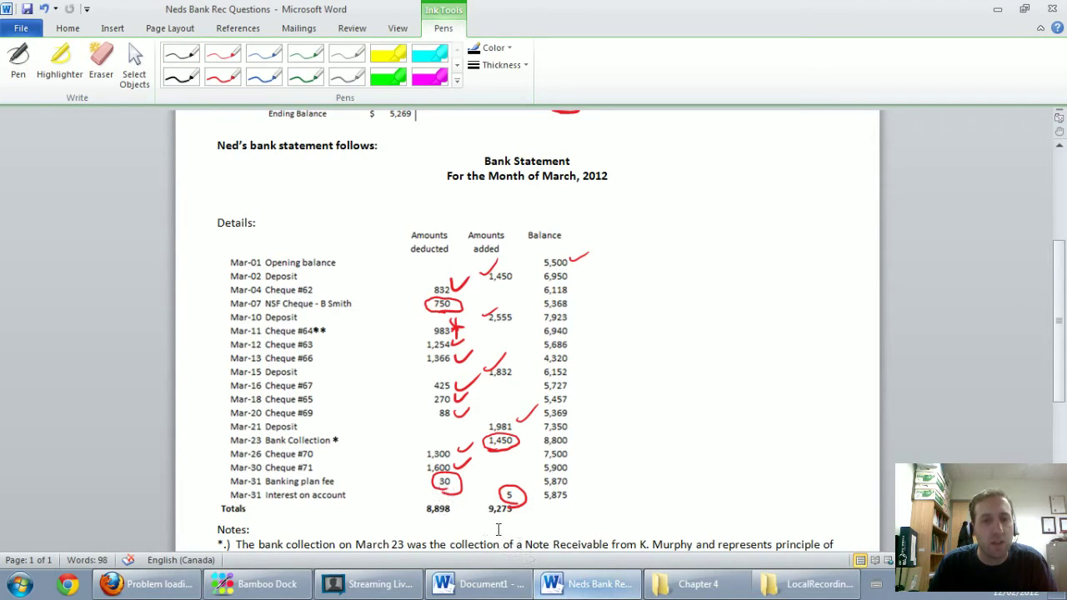
pyautogui.click(593, 587)
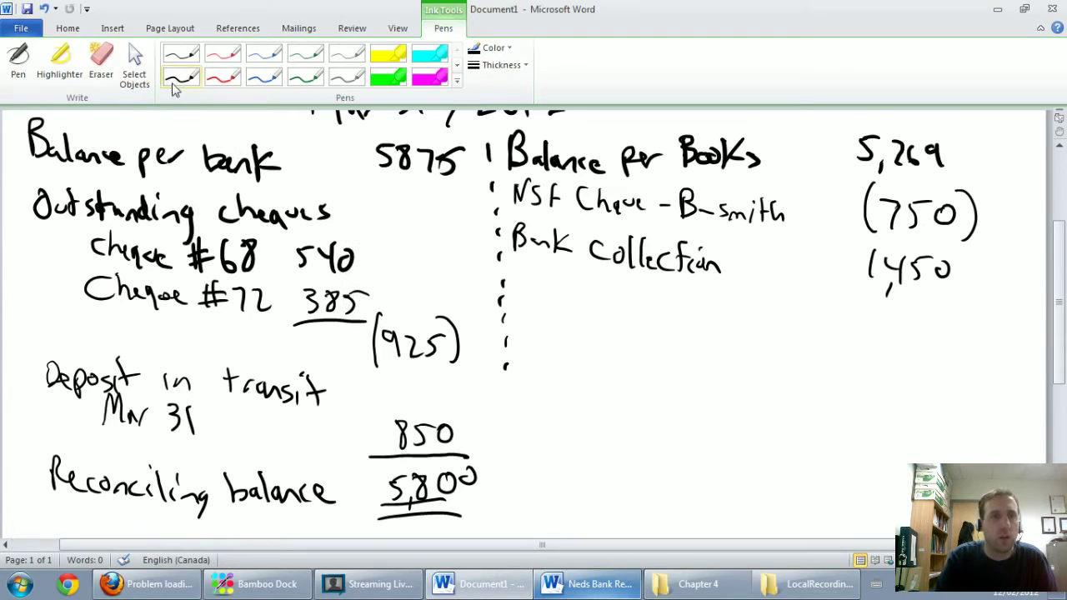
pyautogui.click(181, 54)
pyautogui.moveTo(525, 286)
pyautogui.mouseDown()
pyautogui.moveTo(552, 300)
pyautogui.moveTo(686, 314)
pyautogui.moveTo(719, 305)
pyautogui.moveTo(741, 319)
pyautogui.moveTo(734, 315)
pyautogui.mouseUp()
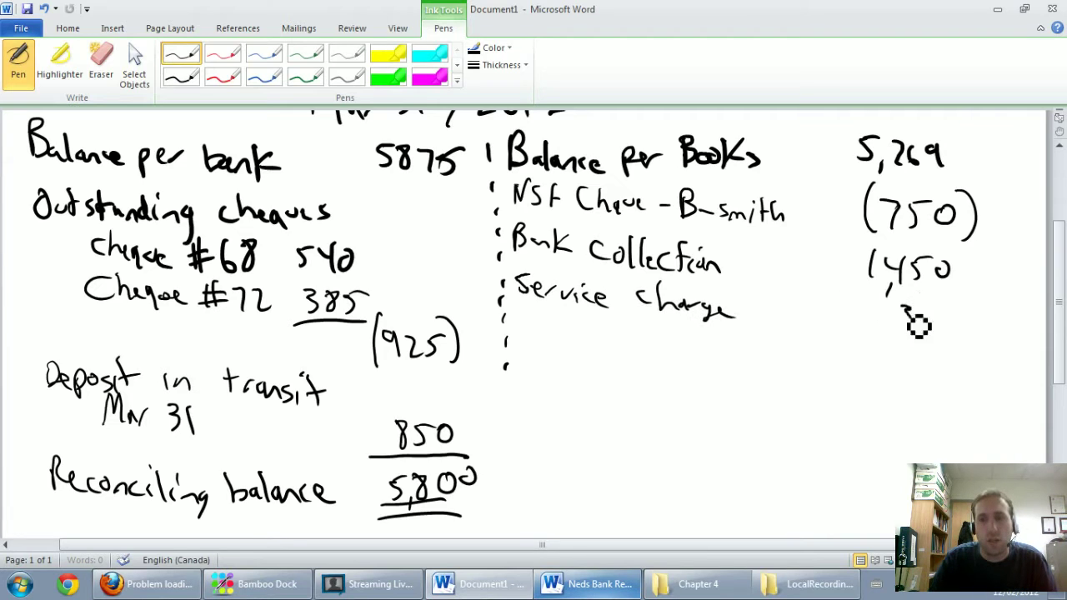
pyautogui.moveTo(885, 300)
pyautogui.mouseDown()
pyautogui.moveTo(946, 309)
pyautogui.moveTo(962, 338)
pyautogui.mouseUp()
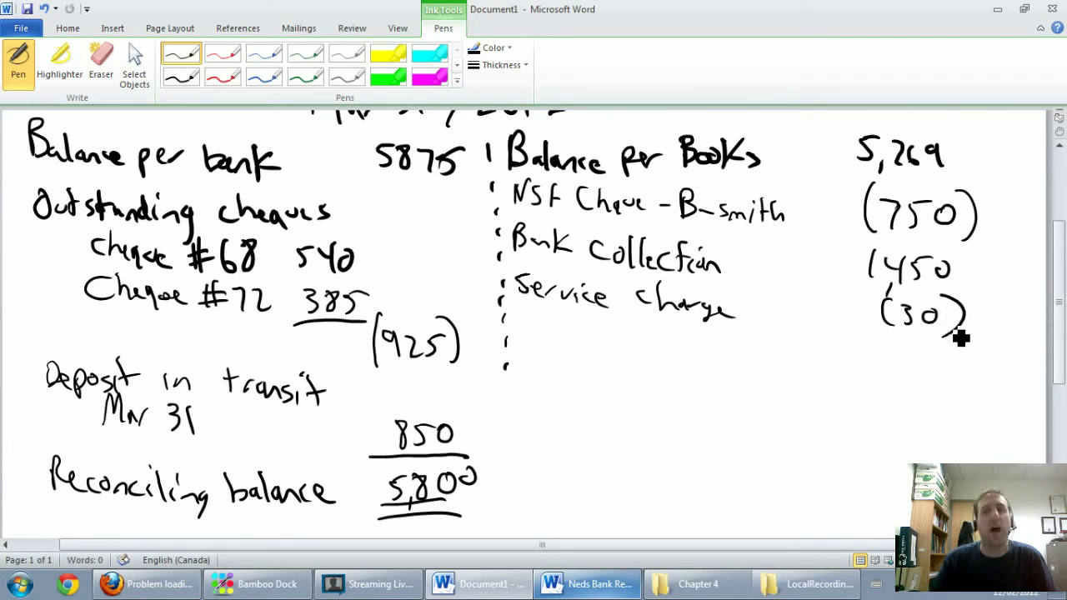
# Step: Check the circled interest on the bank statement and handwrite "Interest revenue" with 5 in black below Service charge in Document1
pyautogui.click(480, 584)
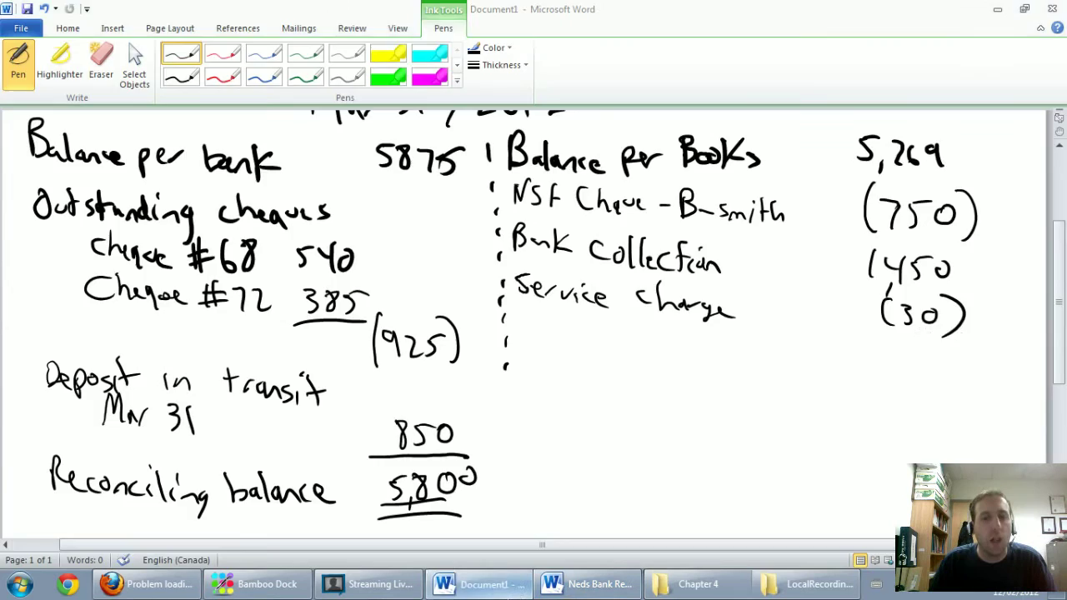
pyautogui.click(588, 583)
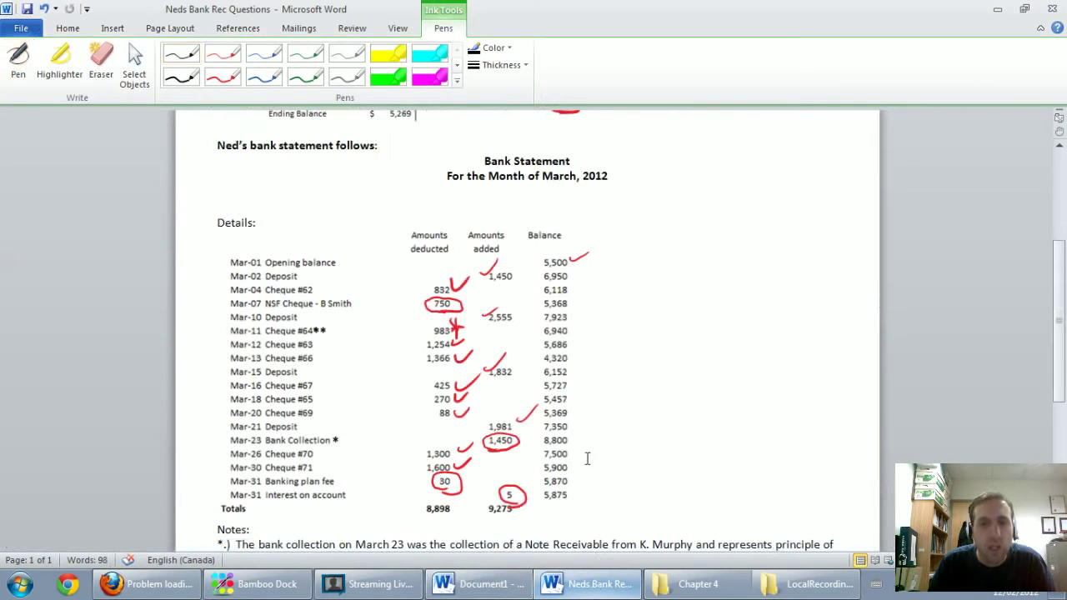
pyautogui.click(516, 582)
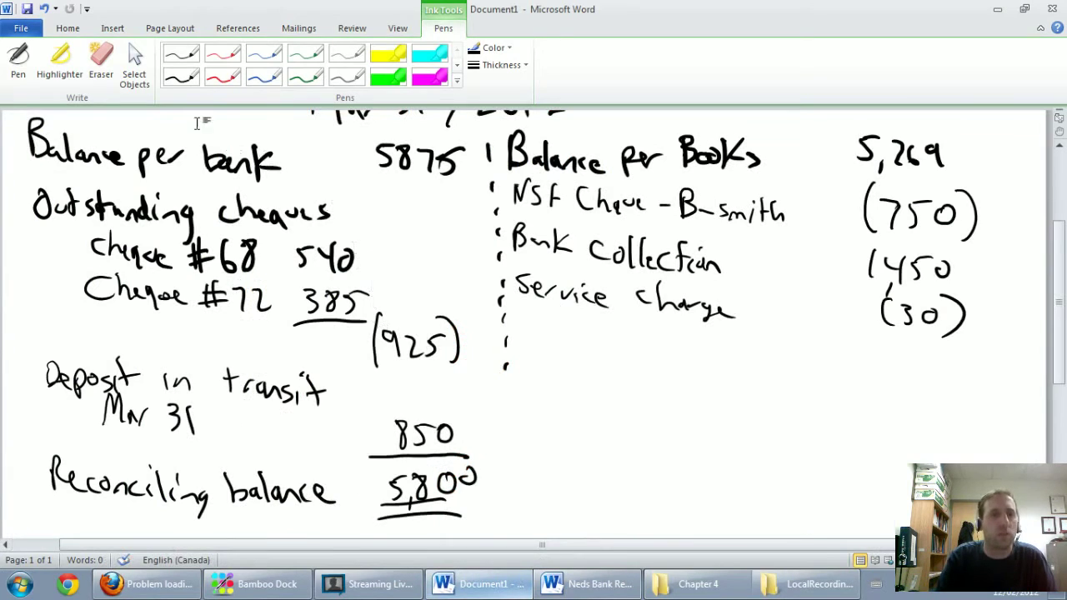
pyautogui.moveTo(536, 332)
pyautogui.mouseDown()
pyautogui.moveTo(562, 353)
pyautogui.moveTo(623, 347)
pyautogui.moveTo(646, 359)
pyautogui.moveTo(662, 347)
pyautogui.moveTo(753, 370)
pyautogui.moveTo(763, 356)
pyautogui.mouseUp()
pyautogui.moveTo(922, 365); pyautogui.dragTo(941, 356)
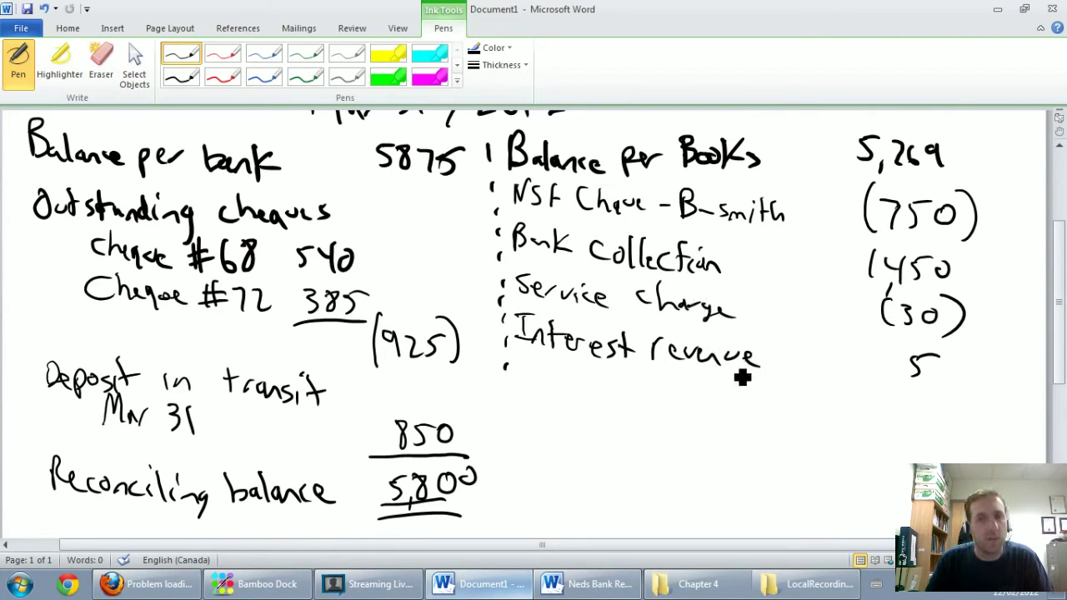
# Step: Examine the starred Cheque #64 entry in the cash T-account of the question document and highlight the note explaining its recording error
pyautogui.click(522, 590)
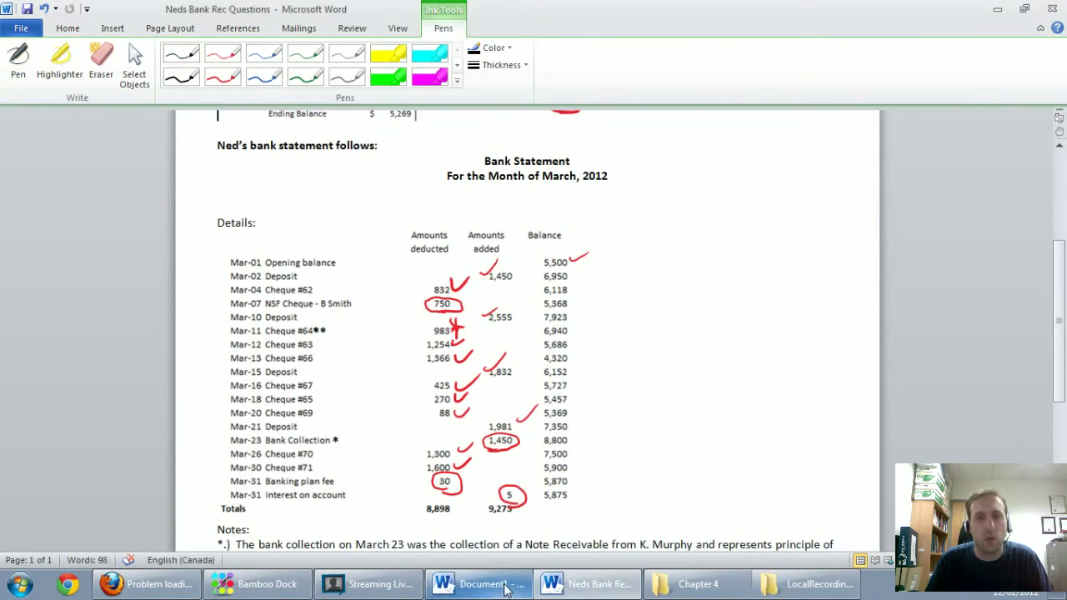
pyautogui.scroll(5, 649, 497)
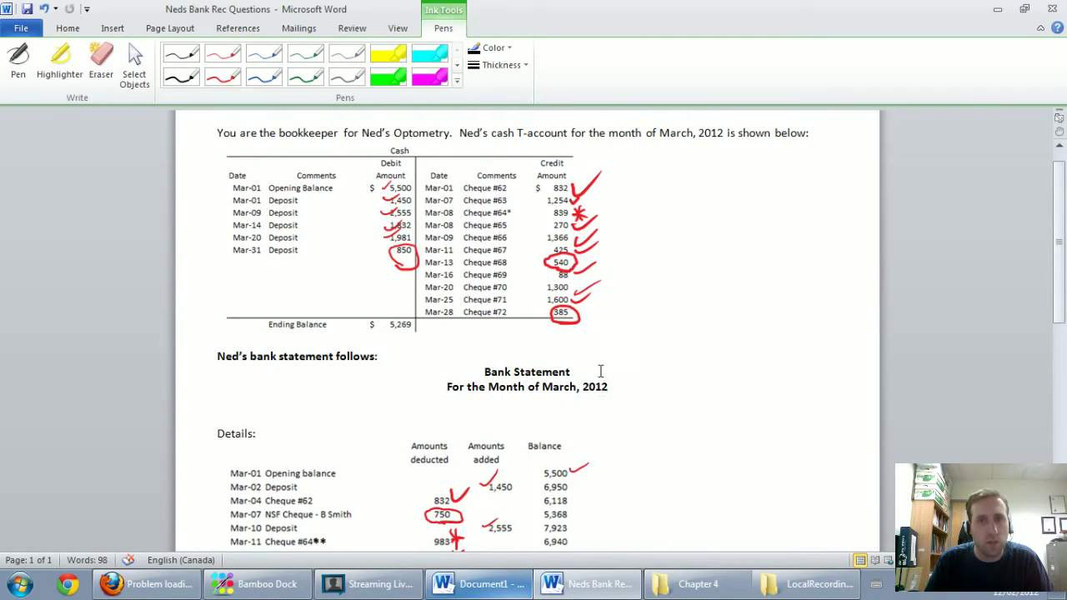
pyautogui.scroll(-2, 856, 464)
pyautogui.scroll(2, 527, 334)
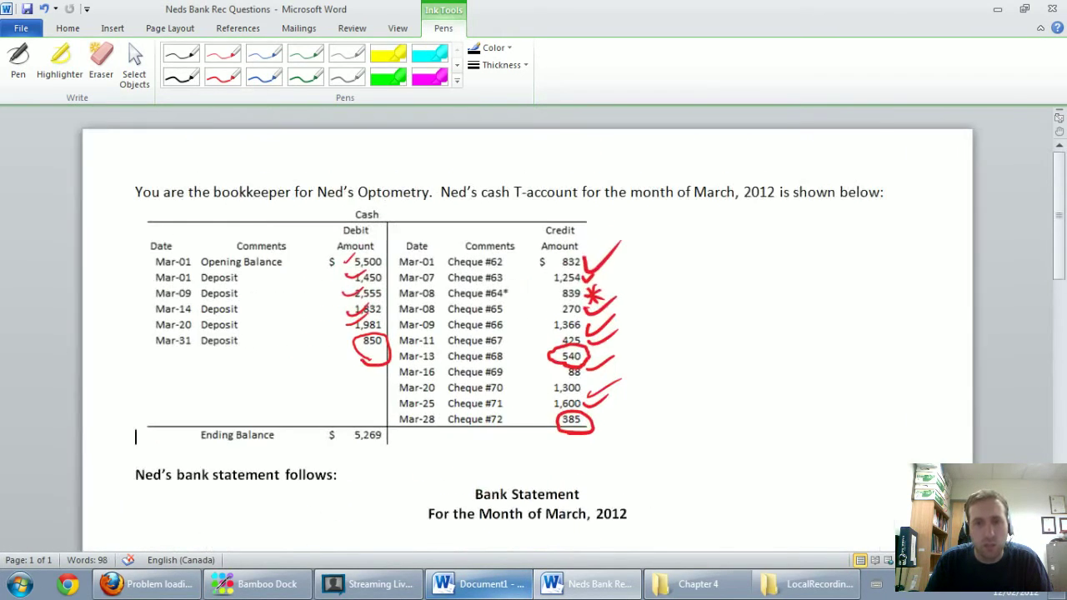
pyautogui.scroll(5, 527, 333)
pyautogui.scroll(-1, 556, 358)
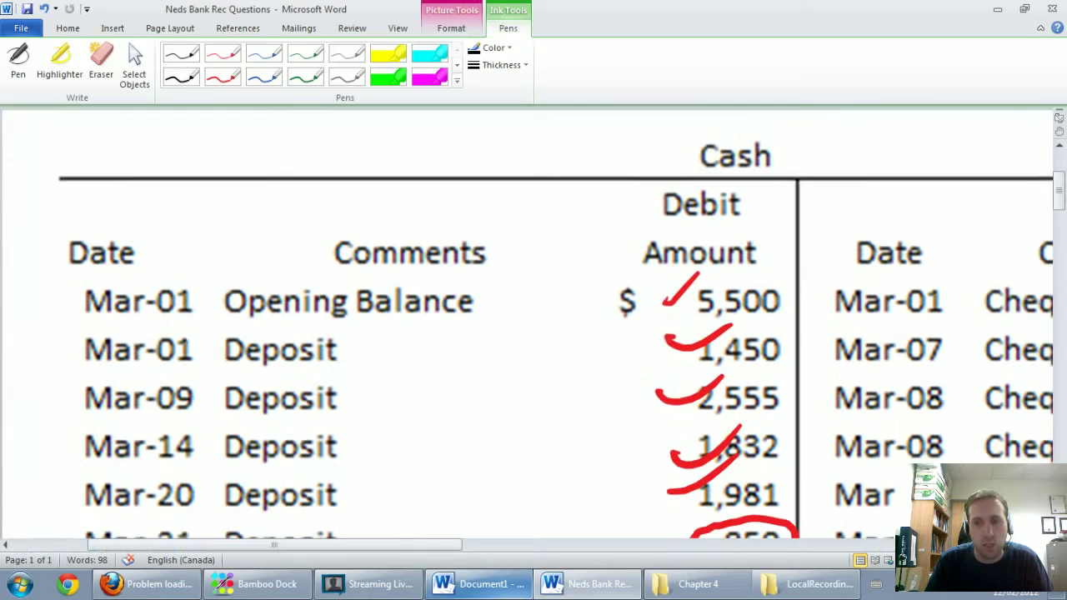
pyautogui.click(926, 560)
pyautogui.press('Escape')
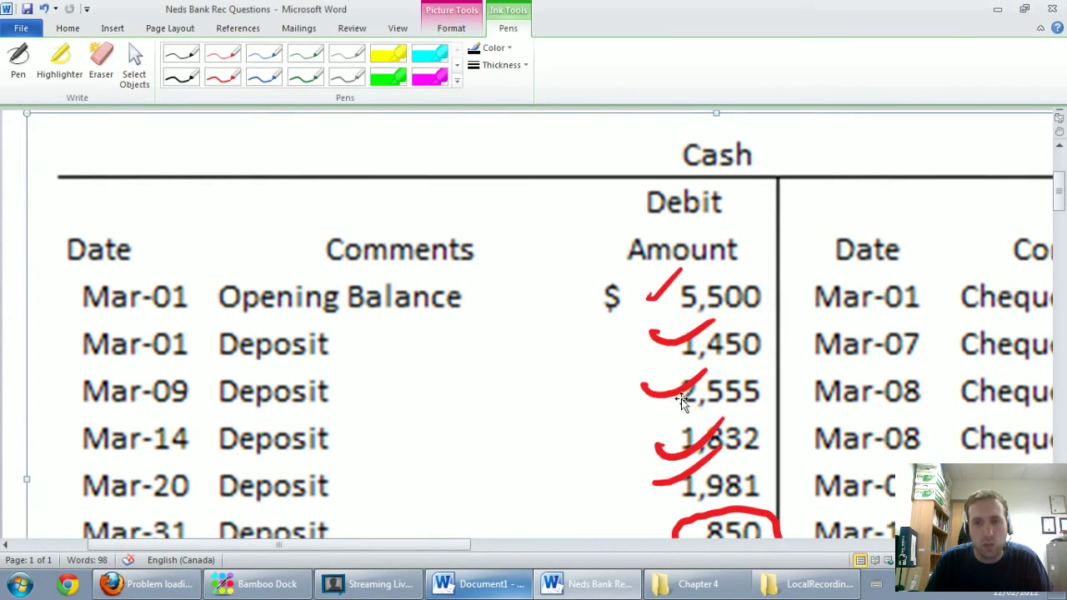
pyautogui.scroll(-5, 809, 441)
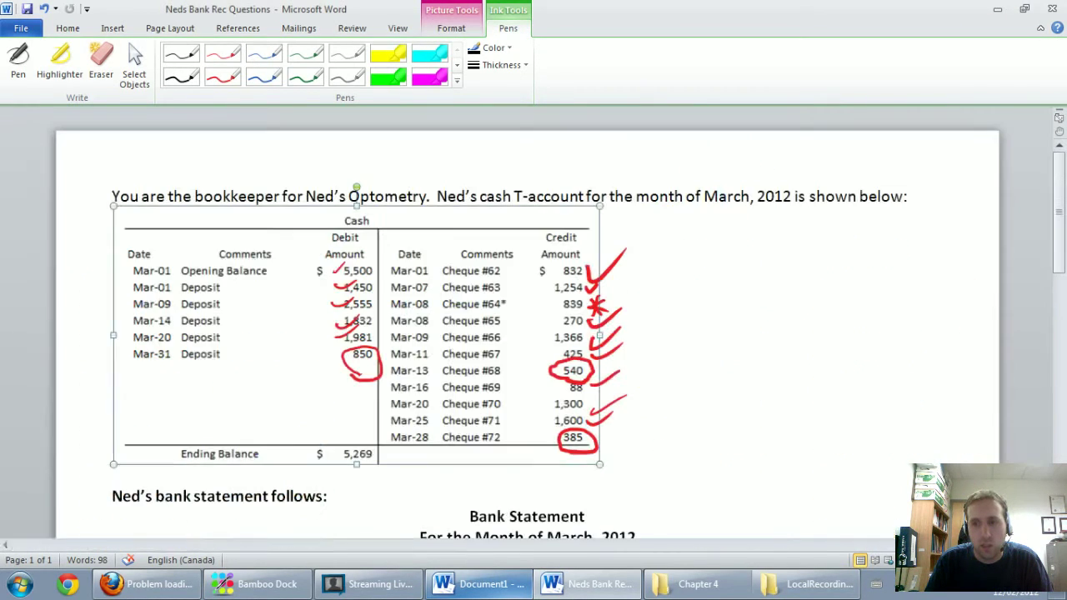
pyautogui.scroll(-10, 810, 441)
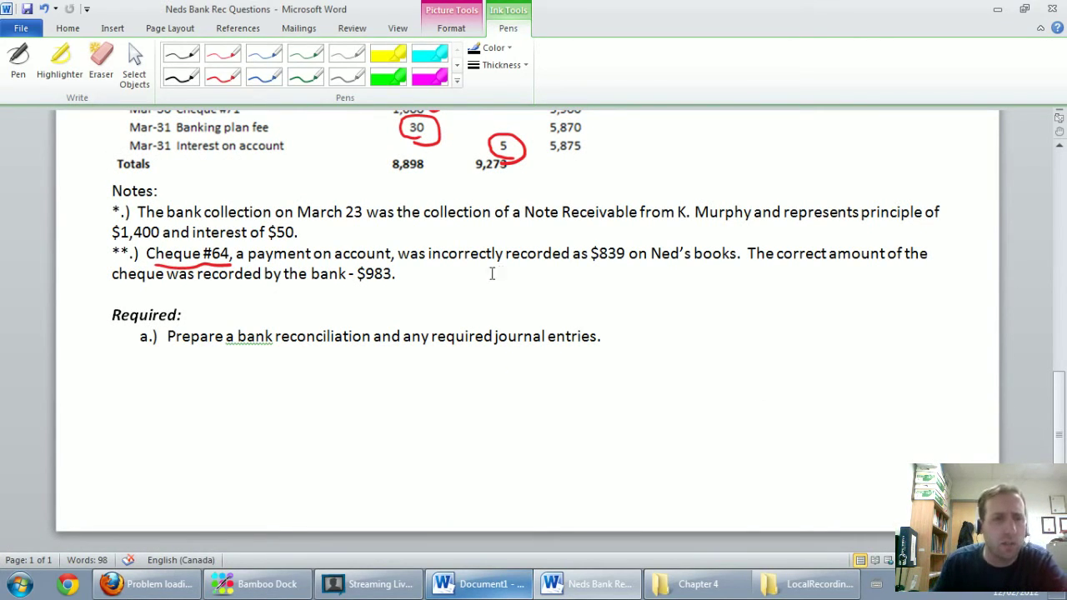
pyautogui.moveTo(407, 273); pyautogui.dragTo(146, 253)
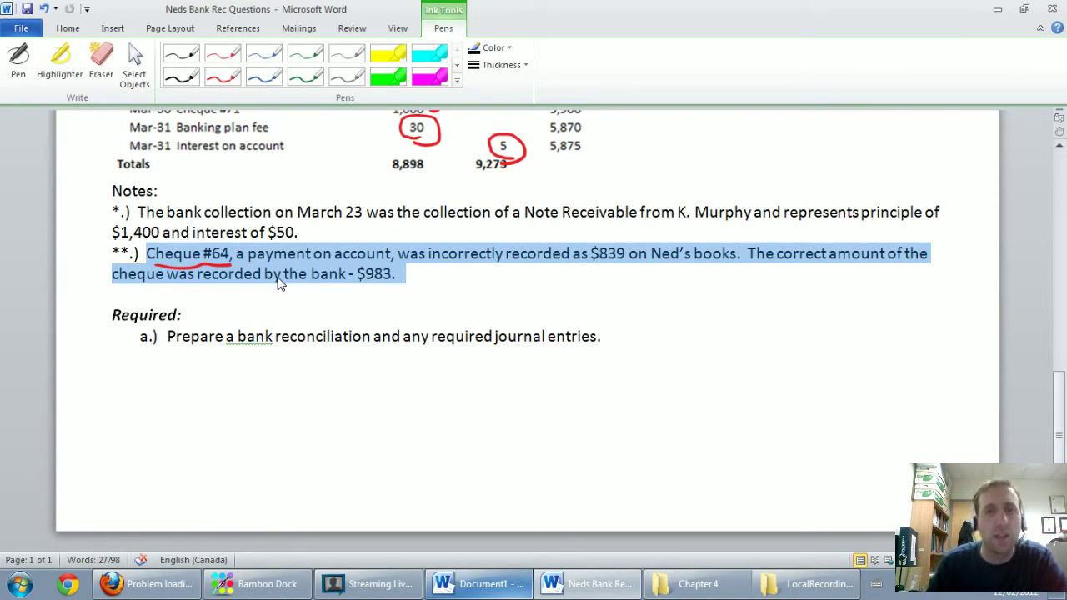
# Step: Handwrite "CR Cash 839" in black in the blank space beside the bank statement
pyautogui.scroll(4, 766, 300)
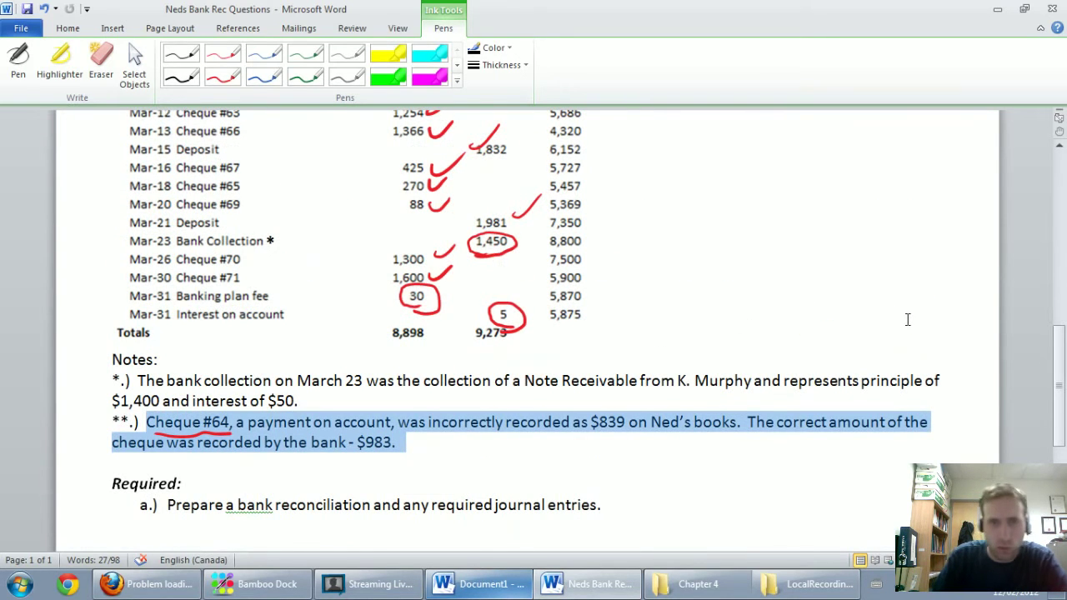
pyautogui.click(181, 54)
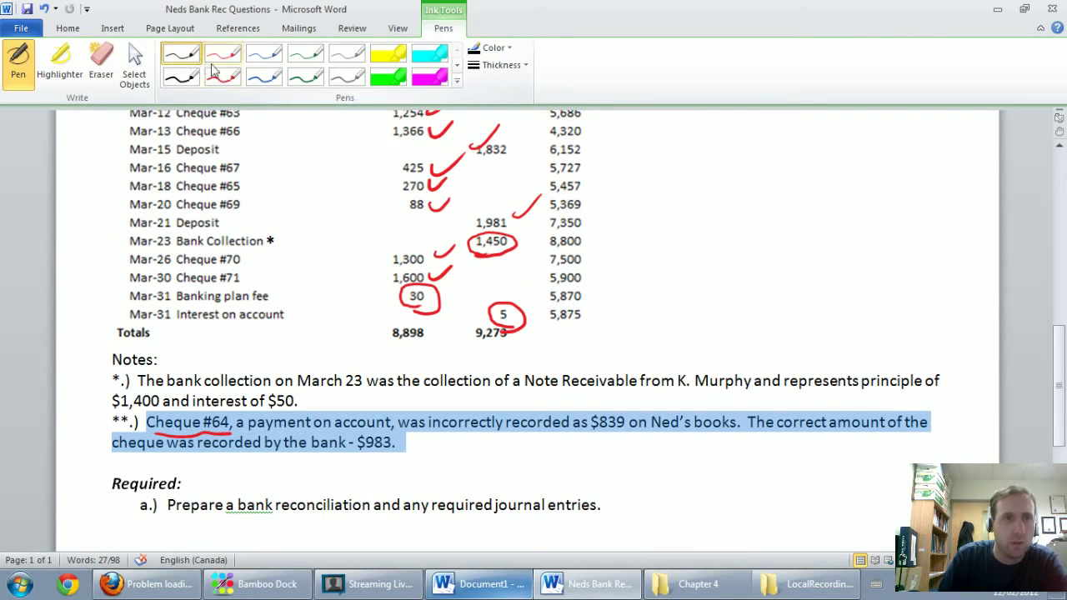
pyautogui.moveTo(696, 176)
pyautogui.mouseDown()
pyautogui.moveTo(695, 191)
pyautogui.moveTo(753, 195)
pyautogui.mouseUp()
pyautogui.moveTo(780, 183); pyautogui.dragTo(788, 195)
pyautogui.moveTo(802, 172); pyautogui.dragTo(814, 197)
pyautogui.moveTo(880, 175)
pyautogui.mouseDown()
pyautogui.moveTo(889, 193)
pyautogui.moveTo(920, 198)
pyautogui.mouseUp()
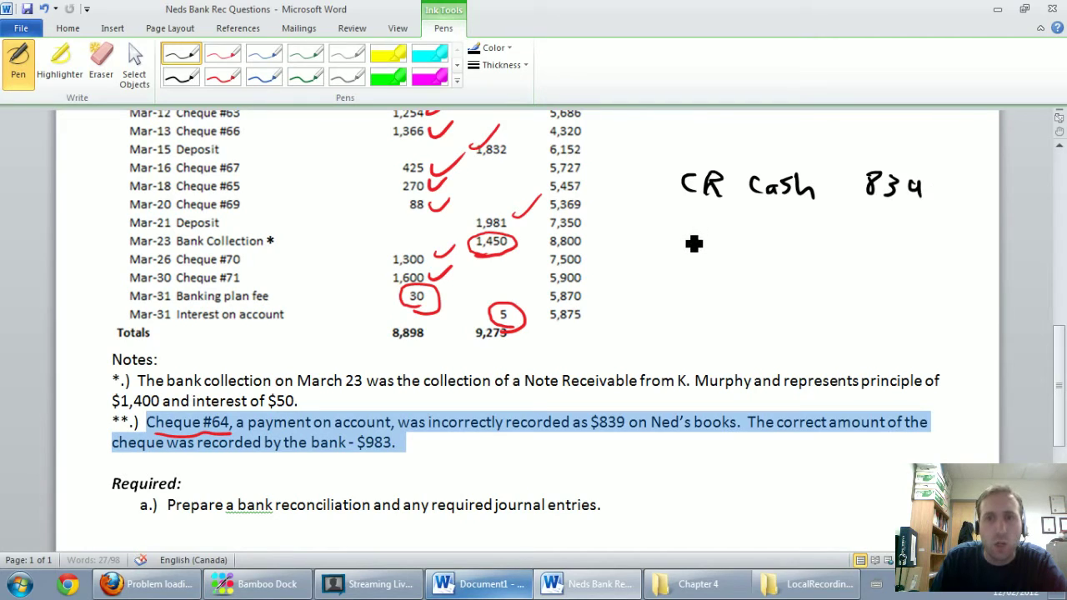
# Step: Handwrite the heading "We did" above the CR Cash line and underline it
pyautogui.moveTo(634, 143); pyautogui.dragTo(658, 148)
pyautogui.moveTo(663, 154); pyautogui.dragTo(679, 155)
pyautogui.moveTo(693, 148)
pyautogui.mouseDown()
pyautogui.moveTo(695, 126)
pyautogui.moveTo(702, 155)
pyautogui.mouseUp()
pyautogui.click(702, 134)
pyautogui.moveTo(717, 148); pyautogui.dragTo(719, 127)
pyautogui.moveTo(636, 165); pyautogui.dragTo(718, 156)
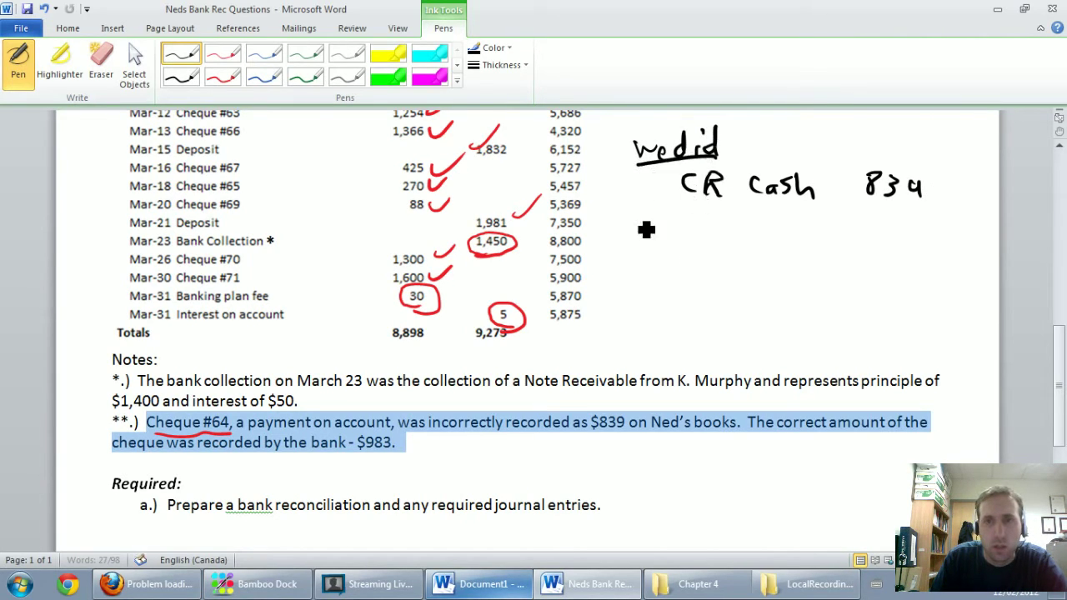
# Step: Handwrite the heading "We should have" below the first CR Cash line and underline it
pyautogui.moveTo(627, 227); pyautogui.dragTo(647, 230)
pyautogui.moveTo(657, 233); pyautogui.dragTo(717, 243)
pyautogui.moveTo(732, 231); pyautogui.dragTo(766, 244)
pyautogui.moveTo(780, 234)
pyautogui.mouseDown()
pyautogui.moveTo(787, 219)
pyautogui.moveTo(812, 243)
pyautogui.mouseUp()
pyautogui.moveTo(815, 235); pyautogui.dragTo(821, 244)
pyautogui.moveTo(825, 235); pyautogui.dragTo(830, 244)
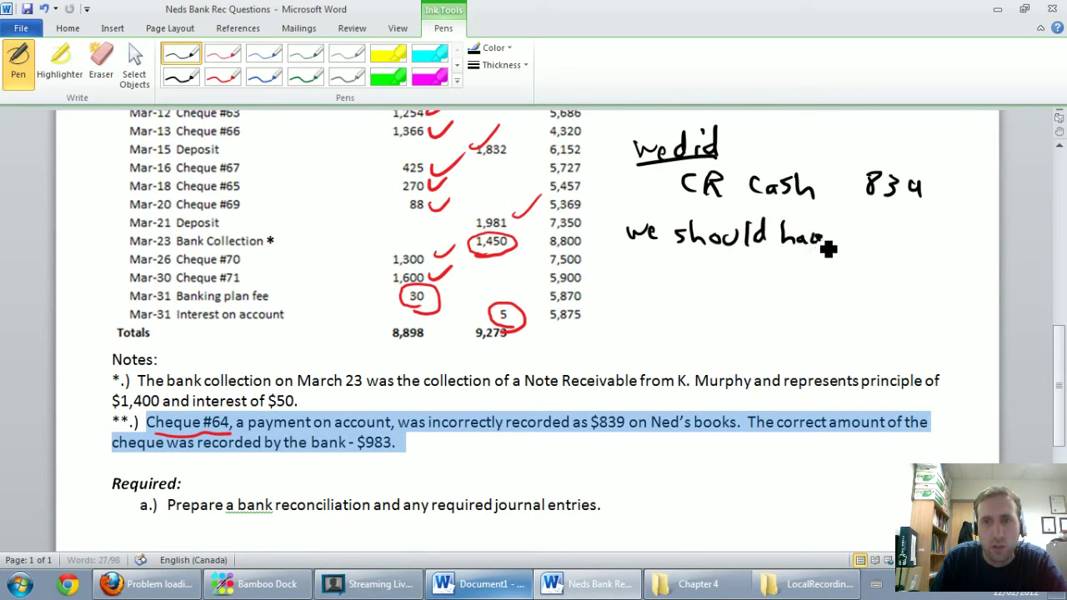
pyautogui.moveTo(633, 252); pyautogui.dragTo(791, 267)
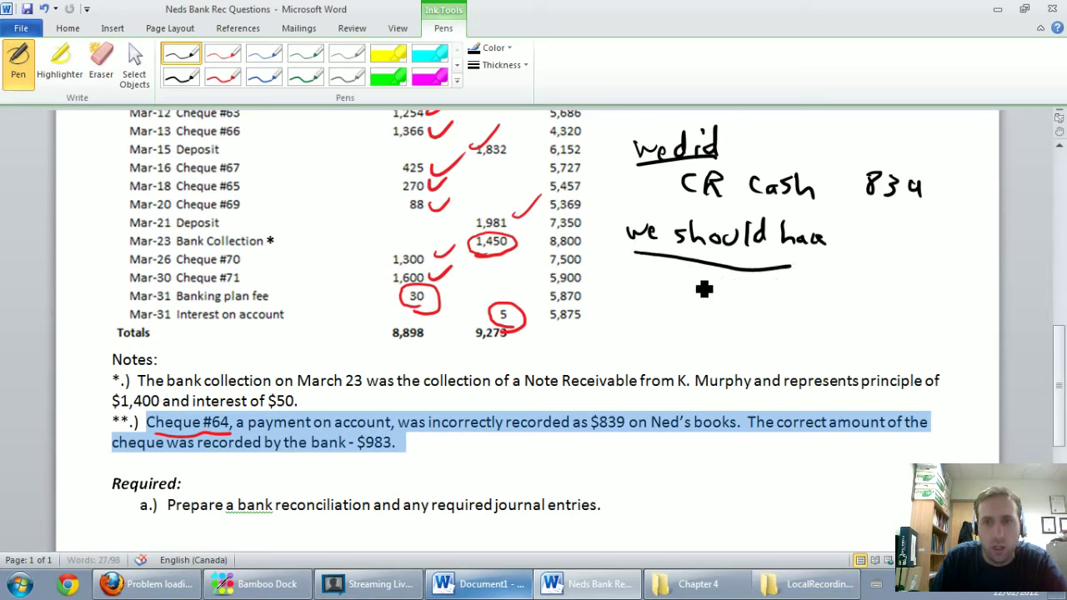
# Step: Handwrite "CR Cash 983" under the "We should have" heading and touch up the 9 in the 839 above
pyautogui.moveTo(701, 287)
pyautogui.mouseDown()
pyautogui.moveTo(702, 304)
pyautogui.moveTo(772, 307)
pyautogui.mouseUp()
pyautogui.moveTo(787, 293)
pyautogui.mouseDown()
pyautogui.moveTo(780, 307)
pyautogui.moveTo(803, 309)
pyautogui.mouseUp()
pyautogui.moveTo(874, 285)
pyautogui.mouseDown()
pyautogui.moveTo(872, 302)
pyautogui.moveTo(892, 289)
pyautogui.moveTo(924, 297)
pyautogui.moveTo(912, 310)
pyautogui.mouseUp()
pyautogui.moveTo(920, 180)
pyautogui.mouseDown()
pyautogui.moveTo(909, 194)
pyautogui.moveTo(921, 198)
pyautogui.mouseUp()
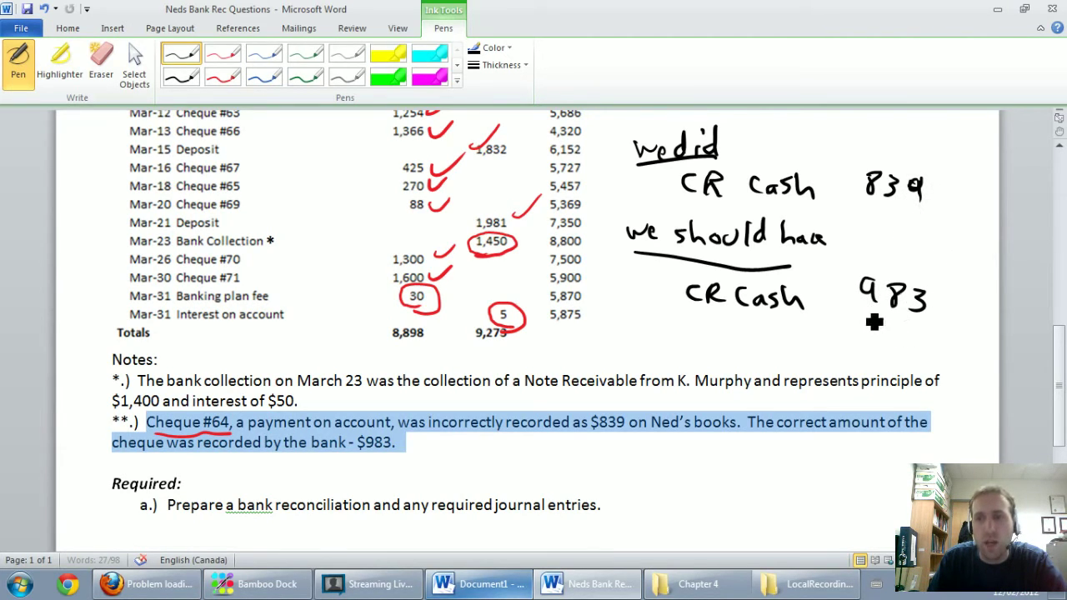
# Step: Rule a line under 983 and handwrite "Difference" with 144 beneath it
pyautogui.moveTo(852, 315); pyautogui.dragTo(927, 325)
pyautogui.moveTo(673, 335)
pyautogui.mouseDown()
pyautogui.moveTo(672, 358)
pyautogui.moveTo(797, 360)
pyautogui.mouseUp()
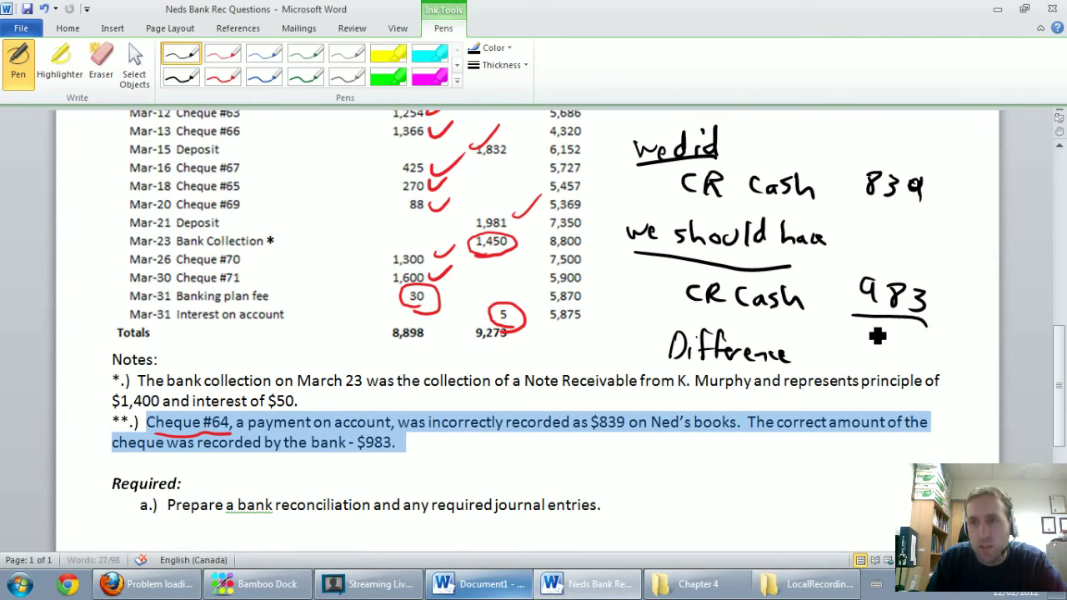
pyautogui.moveTo(867, 325)
pyautogui.mouseDown()
pyautogui.moveTo(868, 343)
pyautogui.moveTo(892, 340)
pyautogui.mouseUp()
pyautogui.moveTo(892, 340)
pyautogui.mouseDown()
pyautogui.moveTo(910, 339)
pyautogui.moveTo(906, 350)
pyautogui.moveTo(933, 339)
pyautogui.mouseUp()
pyautogui.moveTo(927, 326); pyautogui.dragTo(928, 357)
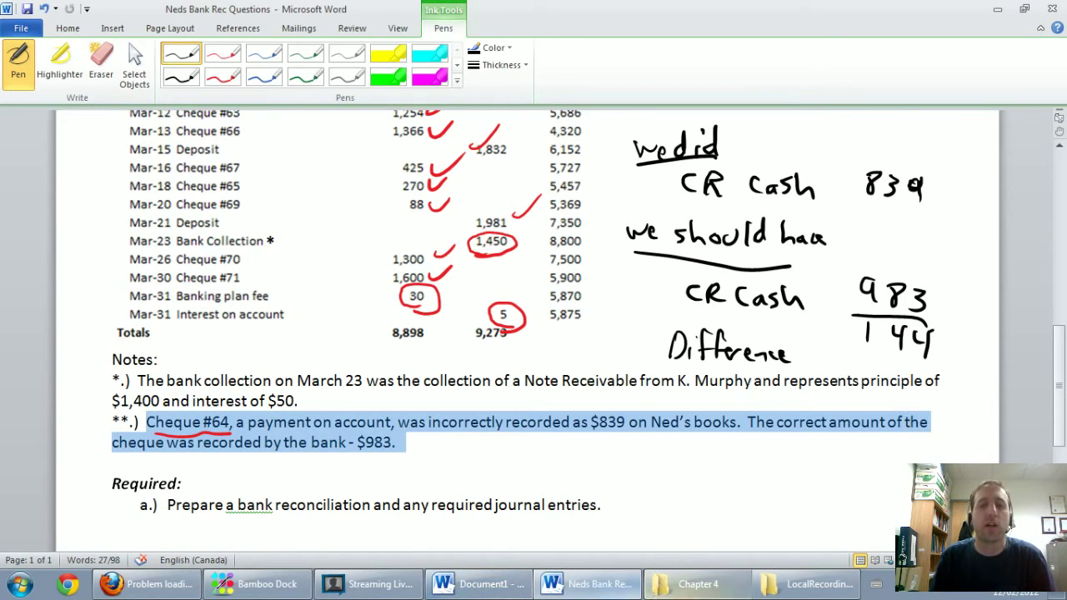
# Step: Switch to Document1 and handwrite "Bookkeeper's error" with (144) in black below the Interest revenue line
pyautogui.click(492, 585)
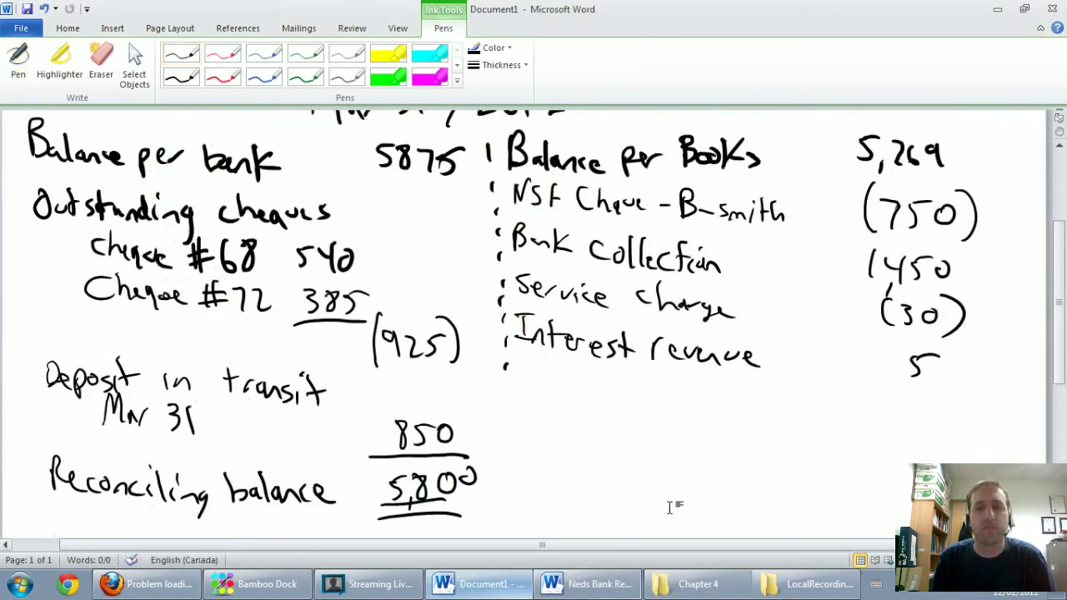
pyautogui.click(182, 56)
pyautogui.moveTo(517, 361)
pyautogui.mouseDown()
pyautogui.moveTo(542, 382)
pyautogui.moveTo(586, 381)
pyautogui.moveTo(632, 415)
pyautogui.moveTo(777, 414)
pyautogui.mouseUp()
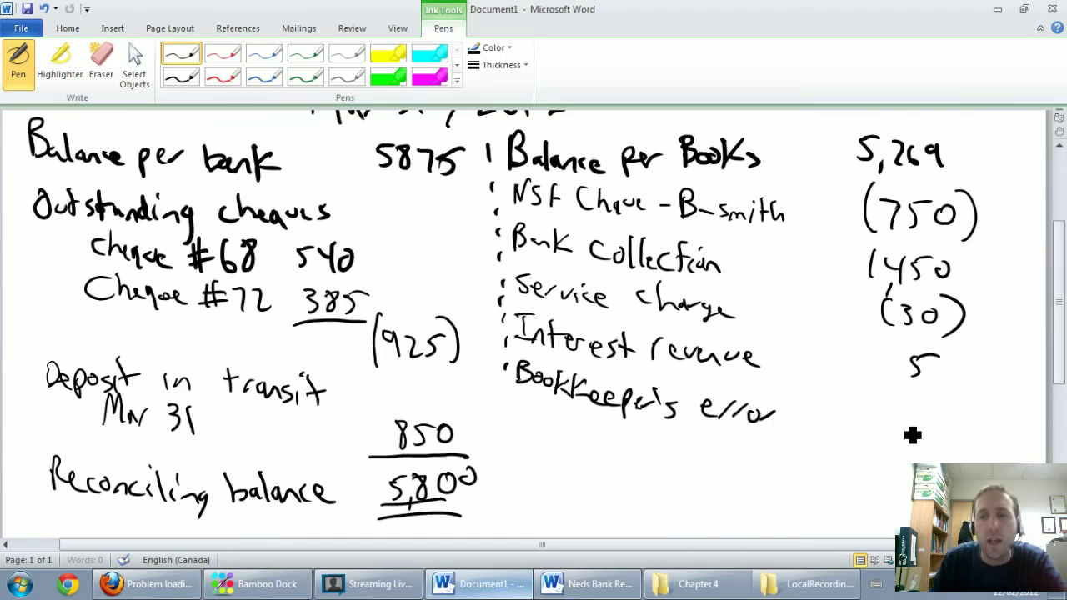
pyautogui.moveTo(876, 398)
pyautogui.mouseDown()
pyautogui.moveTo(873, 430)
pyautogui.moveTo(900, 426)
pyautogui.moveTo(910, 407)
pyautogui.moveTo(956, 436)
pyautogui.mouseUp()
pyautogui.moveTo(970, 398); pyautogui.dragTo(977, 445)
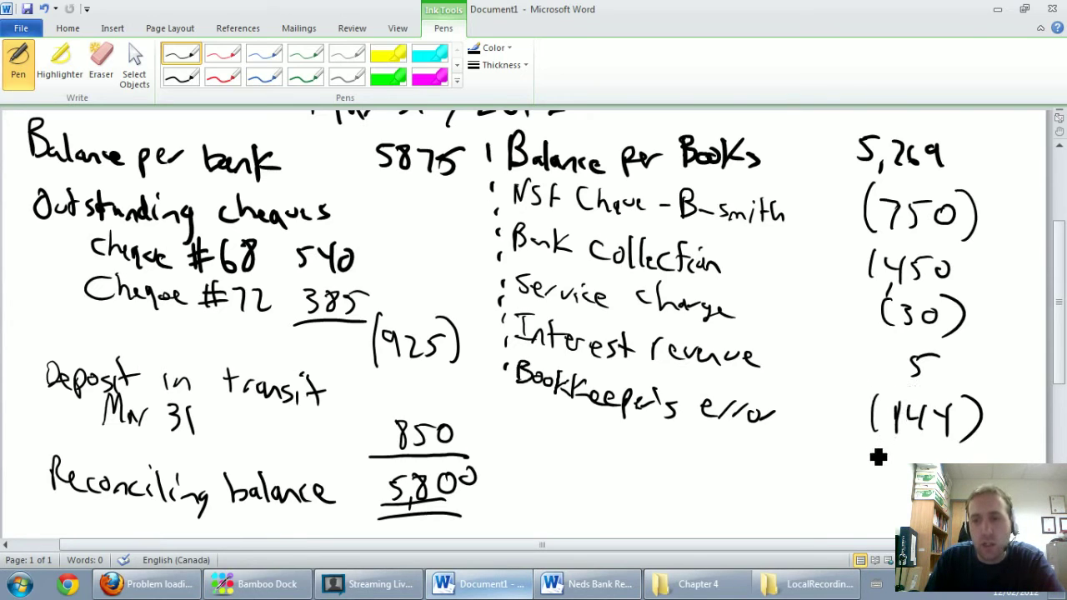
# Step: Rule a total line beneath the (144) amount in the books column
pyautogui.moveTo(857, 451); pyautogui.dragTo(974, 452)
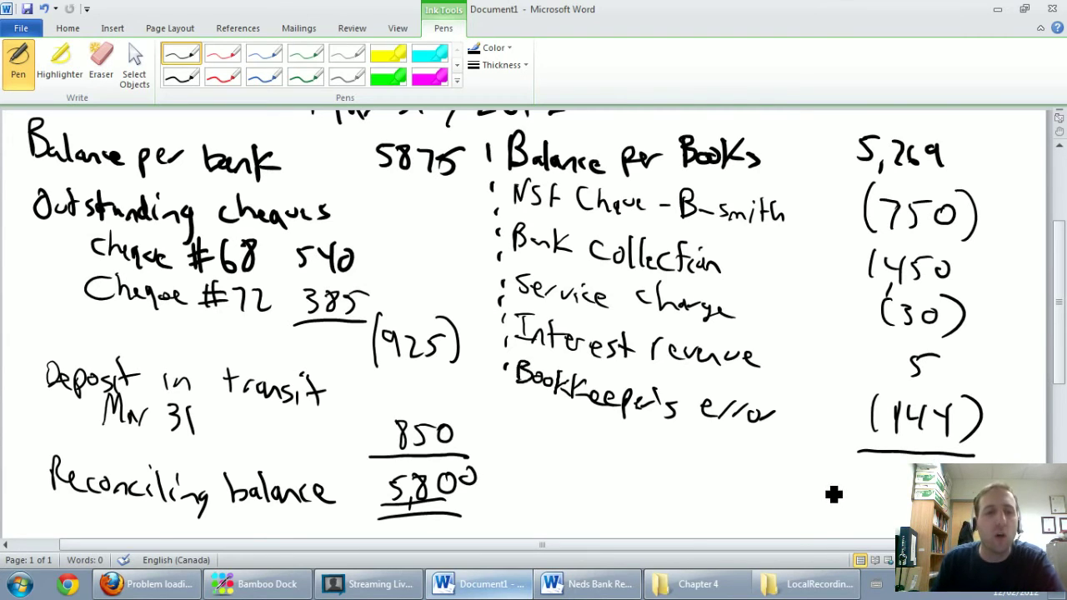
pyautogui.click(20, 585)
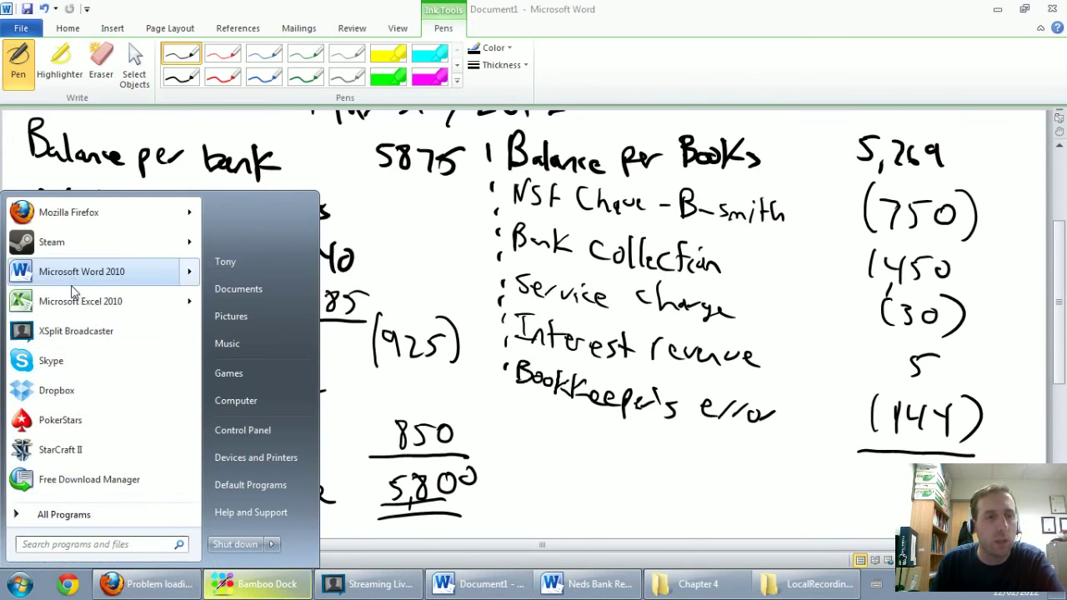
pyautogui.click(70, 544)
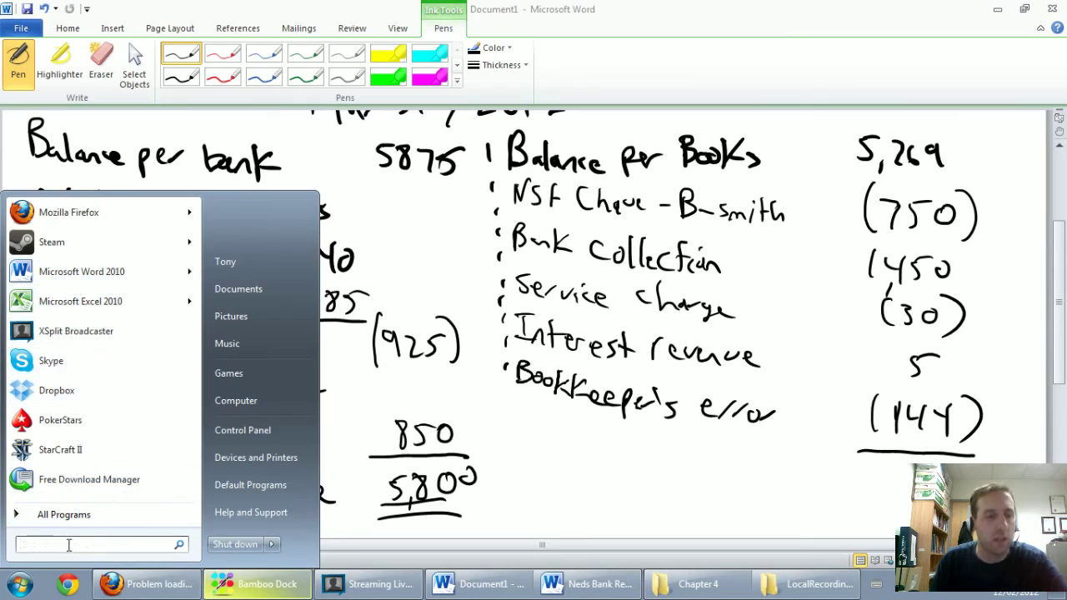
pyautogui.write('calc')
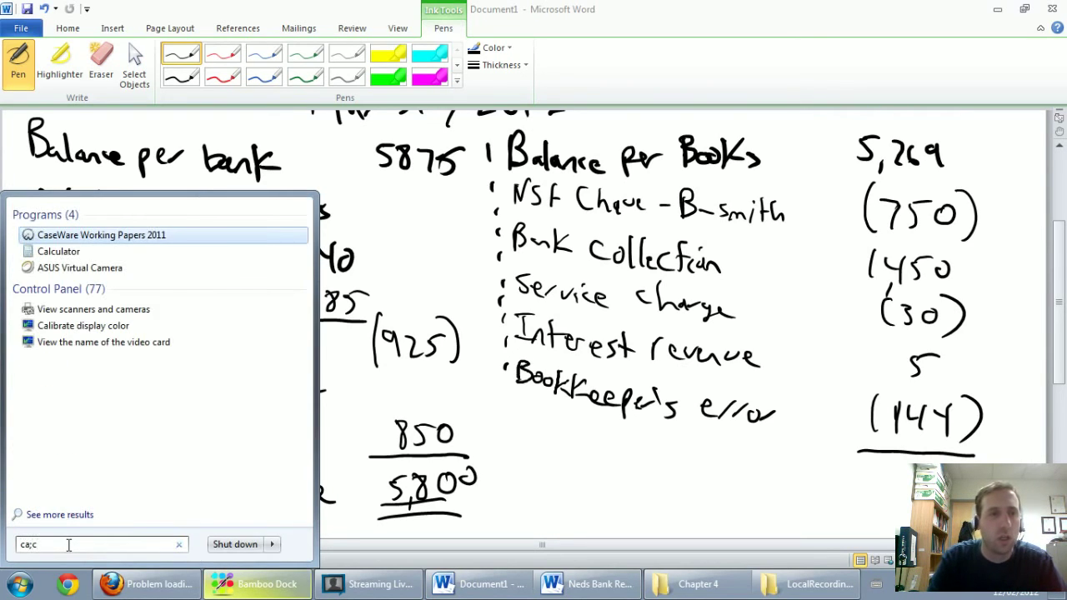
pyautogui.press('Return')
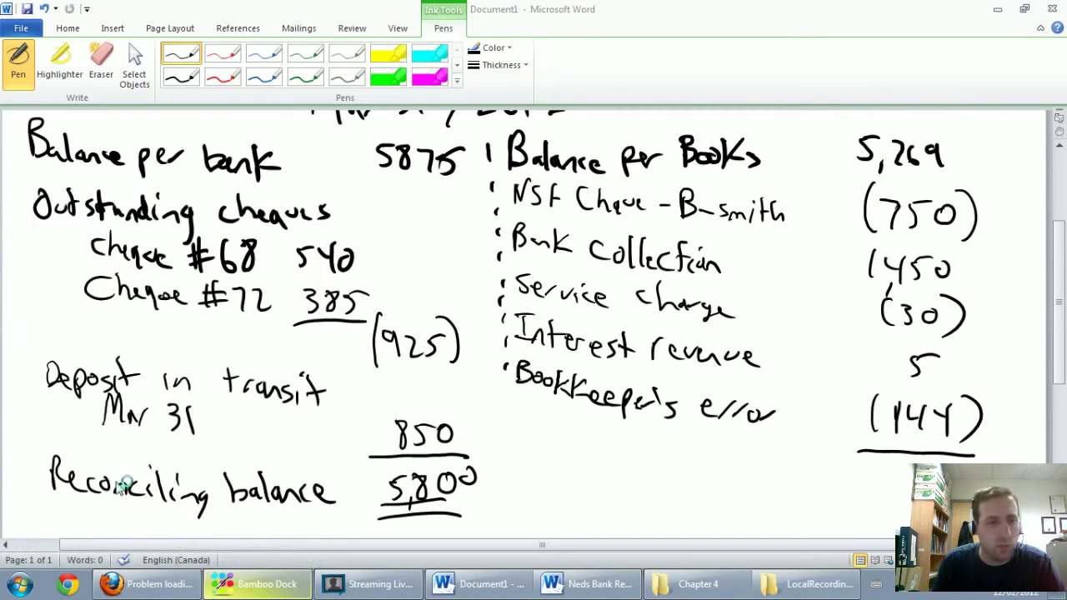
pyautogui.click(20, 583)
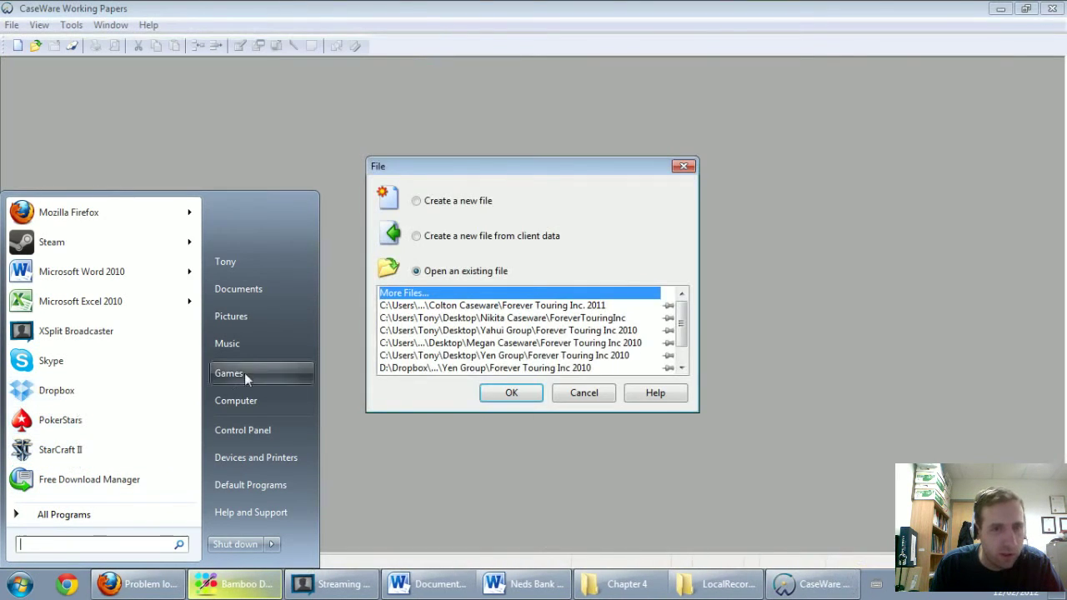
pyautogui.click(584, 393)
pyautogui.click(1052, 9)
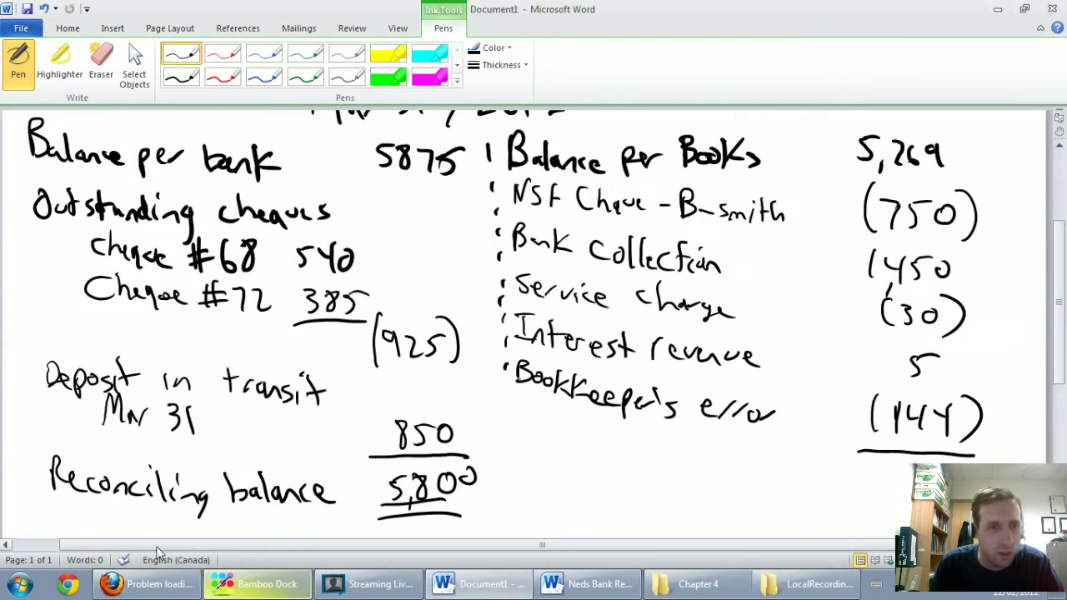
# Step: Open Calculator and place its window clear of the books-side labels and amounts
pyautogui.click(20, 584)
pyautogui.write('calc')
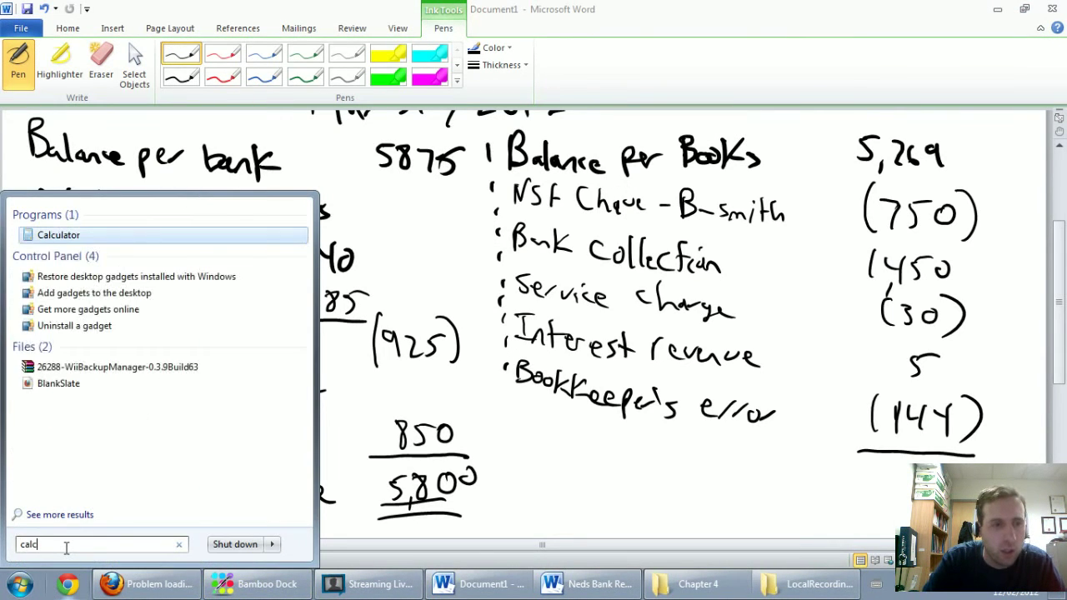
pyautogui.press('Return')
pyautogui.moveTo(692, 144); pyautogui.dragTo(390, 160)
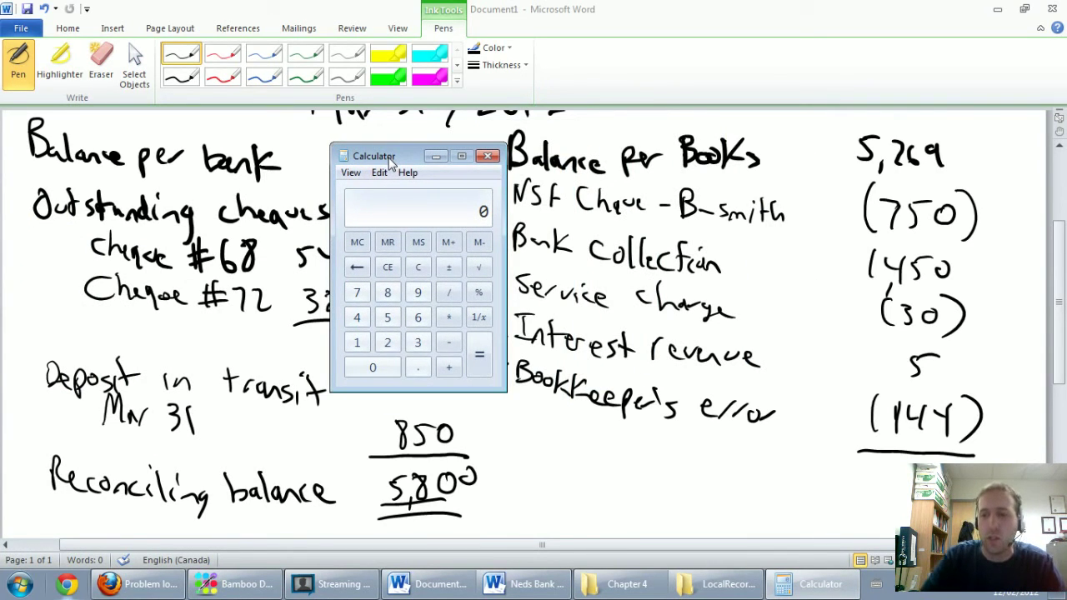
# Step: Calculate the books-side total as 5269 - 750 + 1450 - 30 + 5 - 144
pyautogui.write('526')
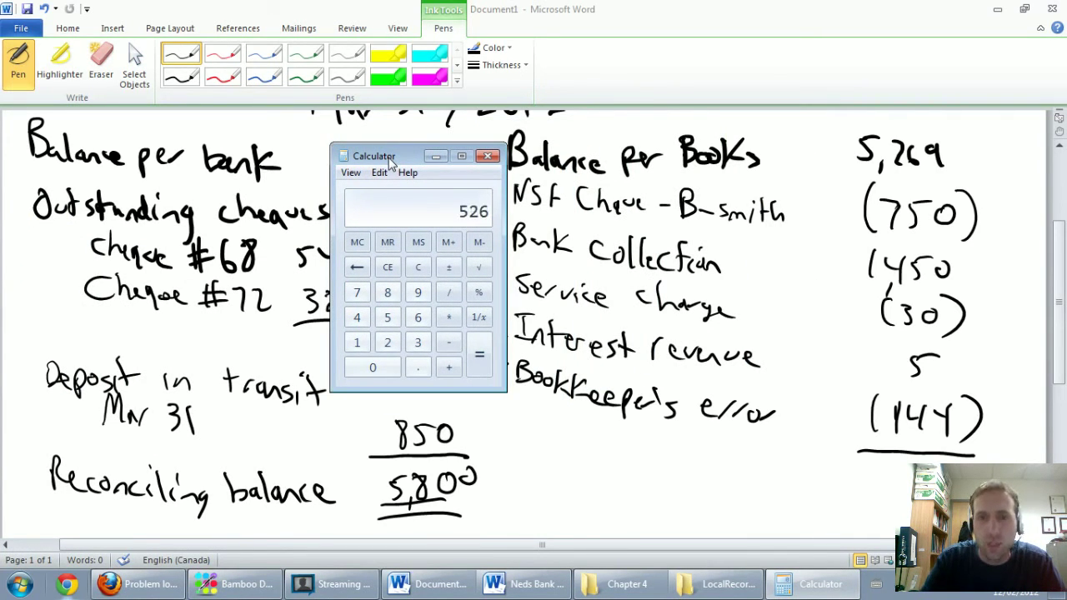
pyautogui.write('9')
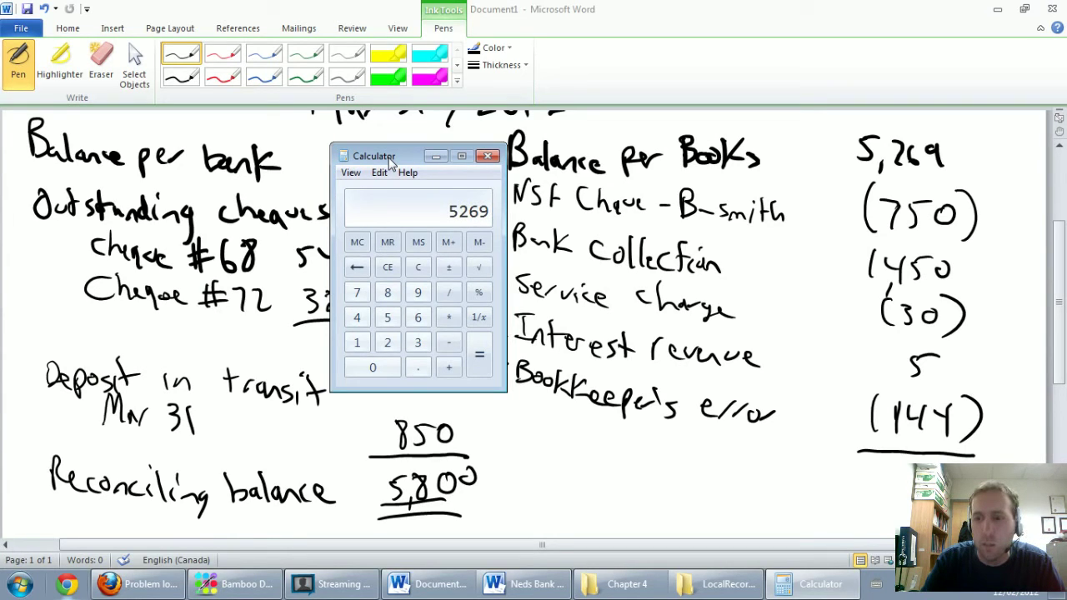
pyautogui.write('-750')
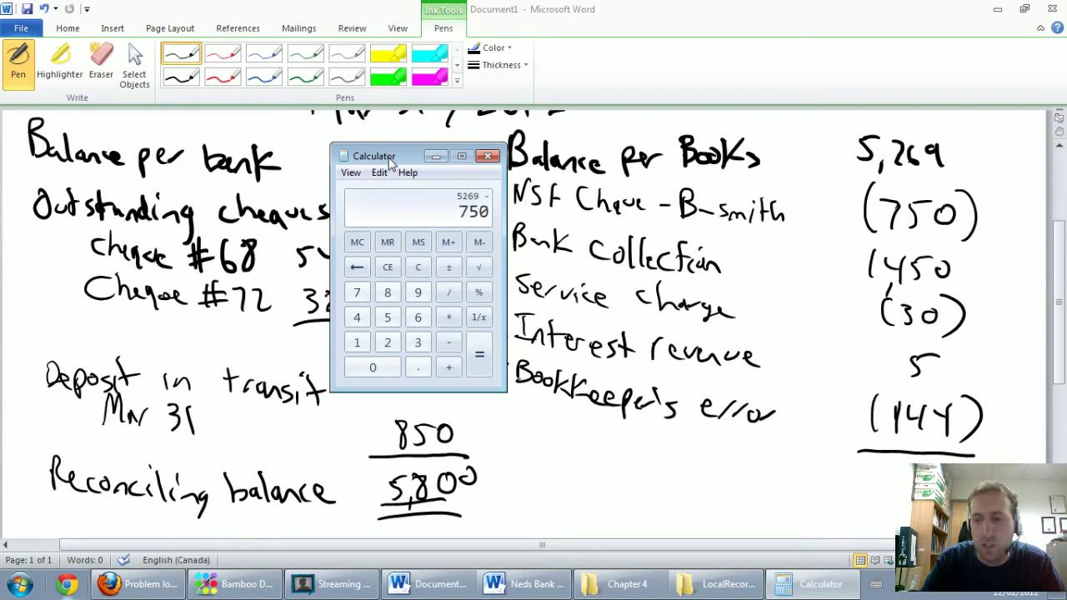
pyautogui.write('+1450')
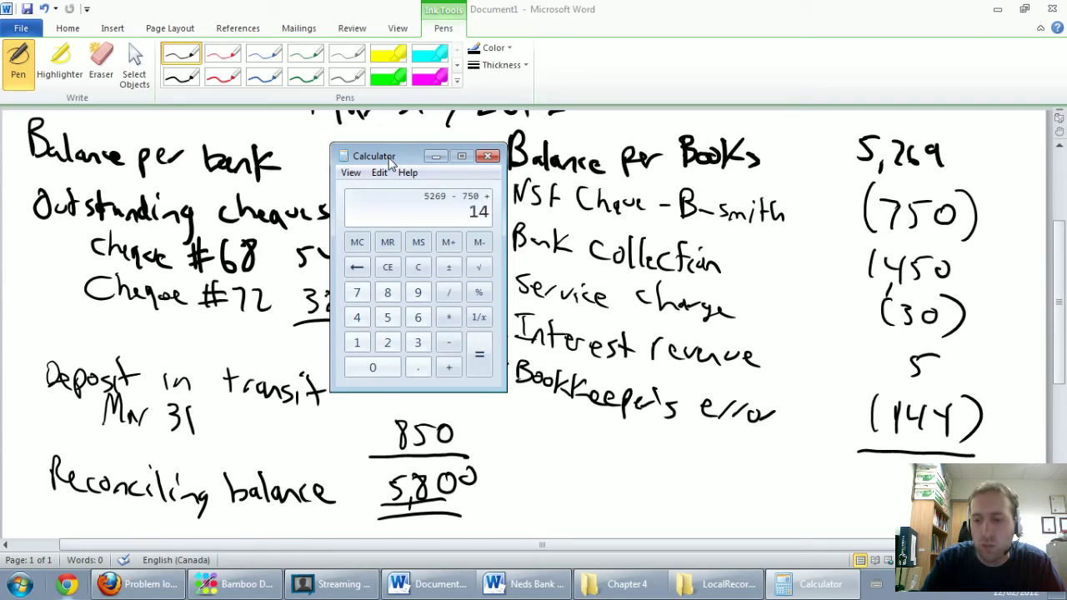
pyautogui.write('1450+')
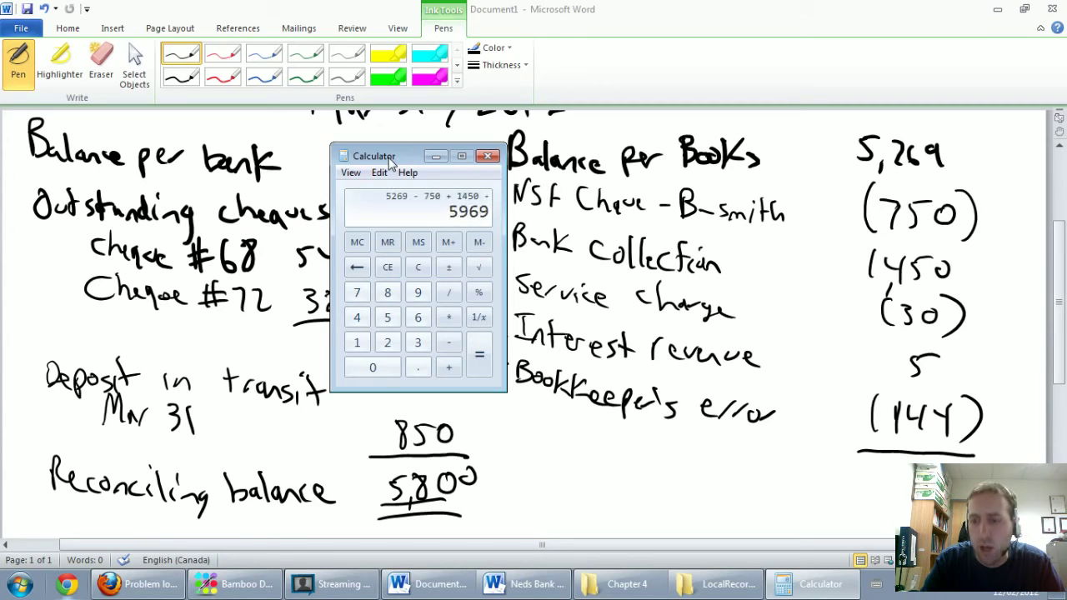
pyautogui.write('30 ')
pyautogui.write('+')
pyautogui.write('5')
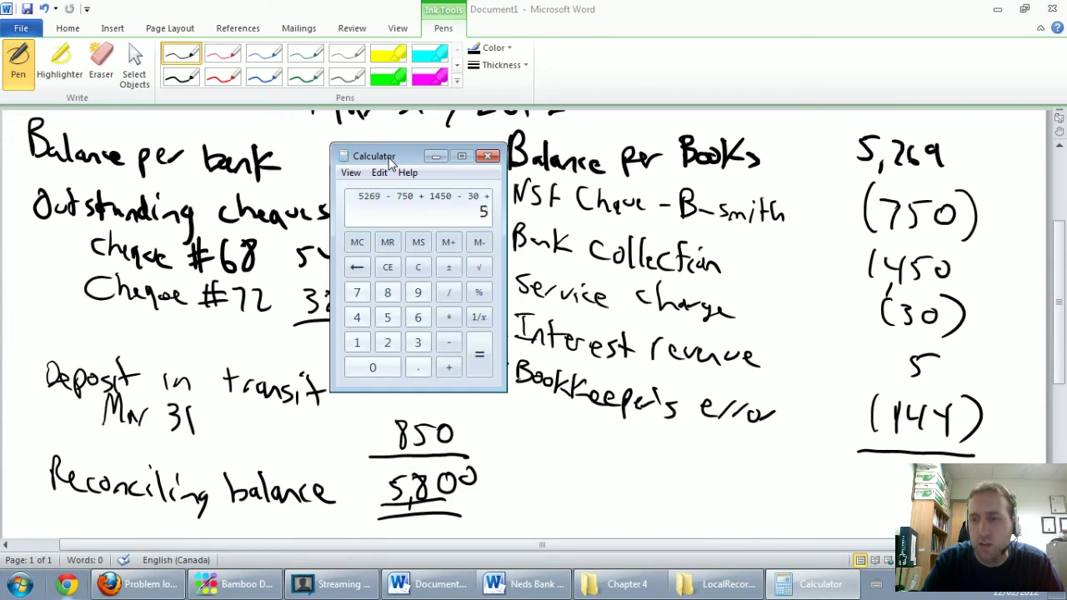
pyautogui.write('-')
pyautogui.write('144')
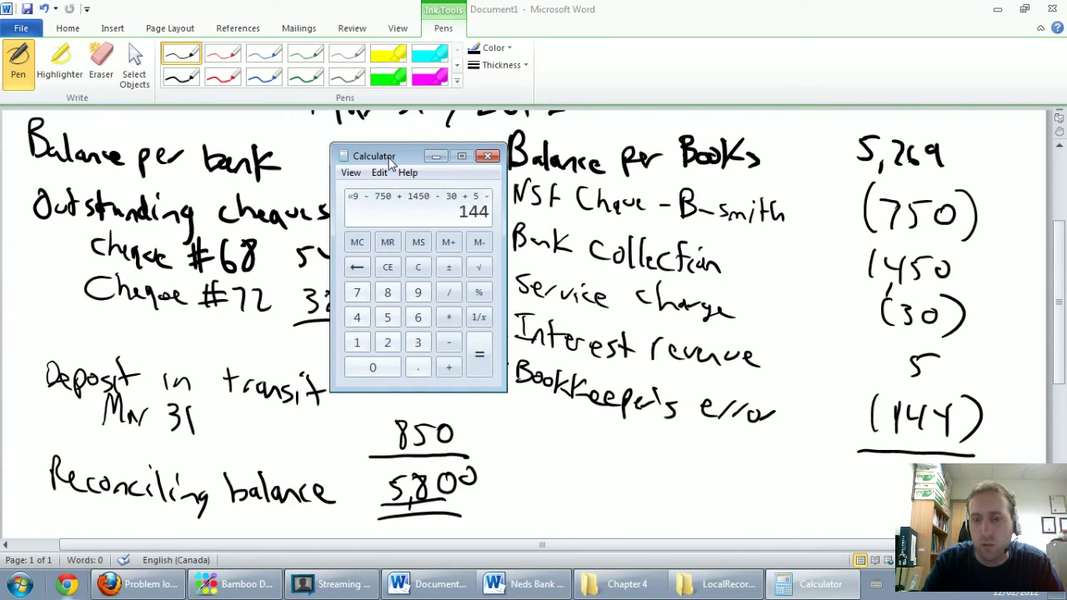
pyautogui.press('Return')
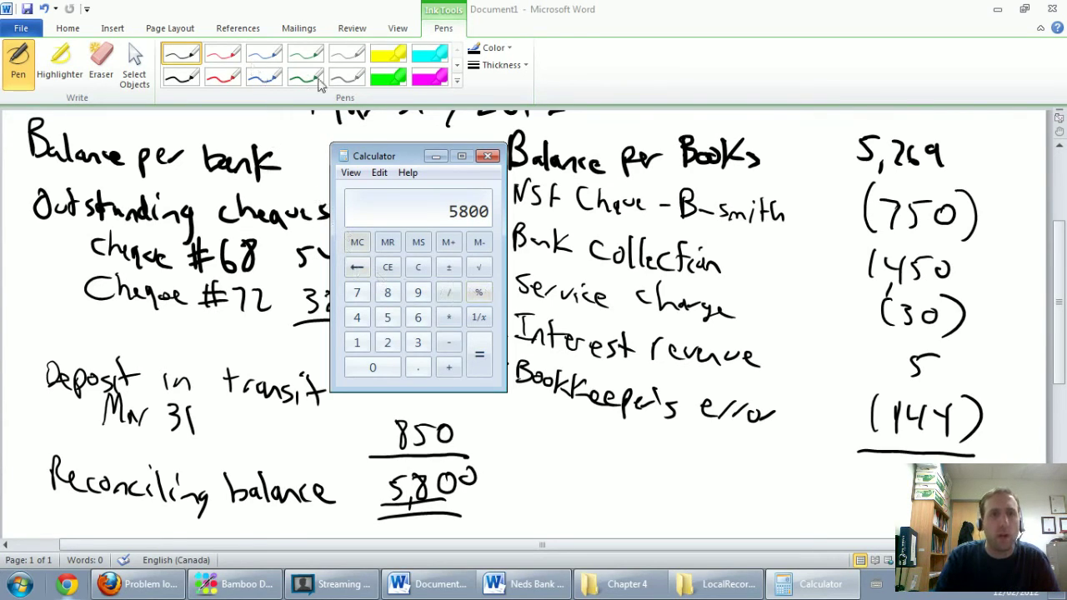
# Step: Return to Document1, handwrite a double-underlined 5,800 as the books total, and link it to the bank-side 5,800 with a double-headed arrow
pyautogui.click(773, 393)
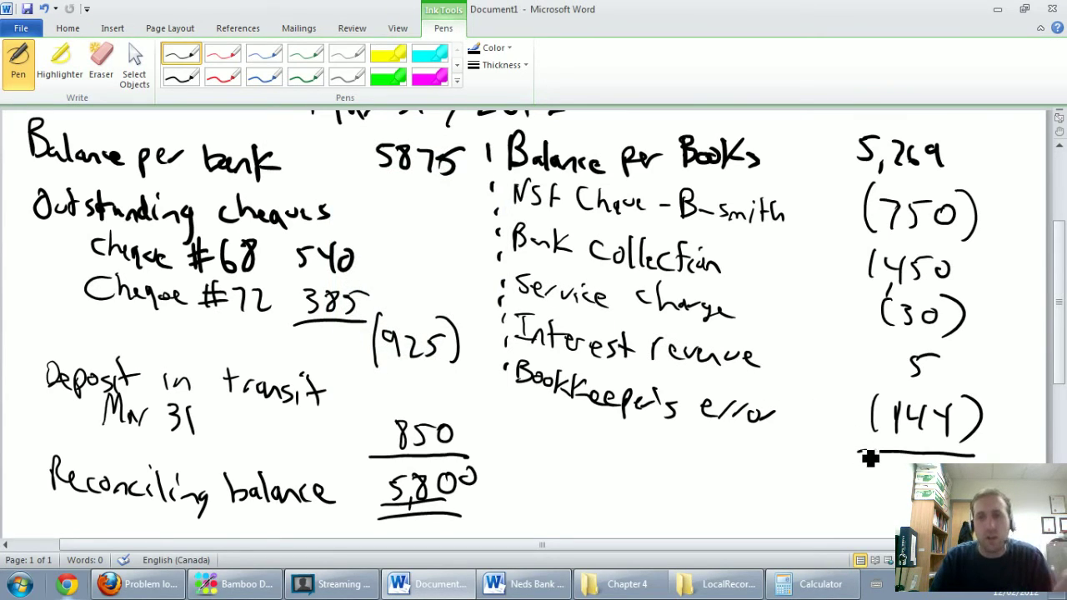
pyautogui.moveTo(875, 470)
pyautogui.mouseDown()
pyautogui.moveTo(864, 489)
pyautogui.moveTo(887, 491)
pyautogui.mouseUp()
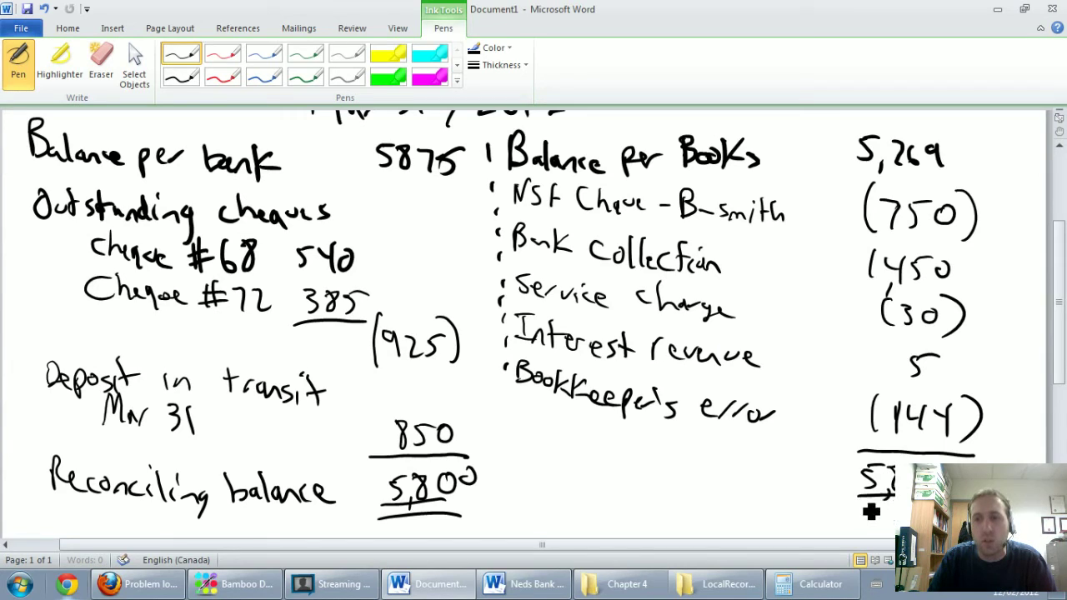
pyautogui.moveTo(857, 495)
pyautogui.mouseDown()
pyautogui.moveTo(894, 501)
pyautogui.moveTo(719, 527)
pyautogui.moveTo(519, 530)
pyautogui.moveTo(483, 512)
pyautogui.moveTo(497, 507)
pyautogui.mouseUp()
pyautogui.moveTo(831, 499); pyautogui.dragTo(850, 505)
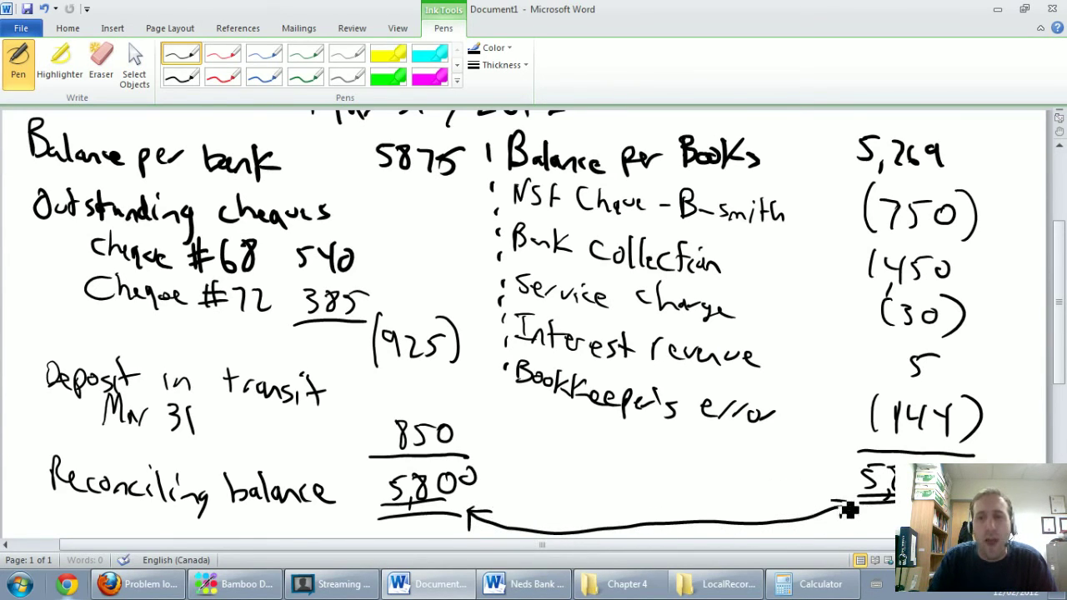
# Step: Handwrite the label "Reconciling balance" beside the books-side total
pyautogui.moveTo(547, 455)
pyautogui.mouseDown()
pyautogui.moveTo(550, 479)
pyautogui.moveTo(612, 486)
pyautogui.moveTo(655, 469)
pyautogui.moveTo(688, 500)
pyautogui.mouseUp()
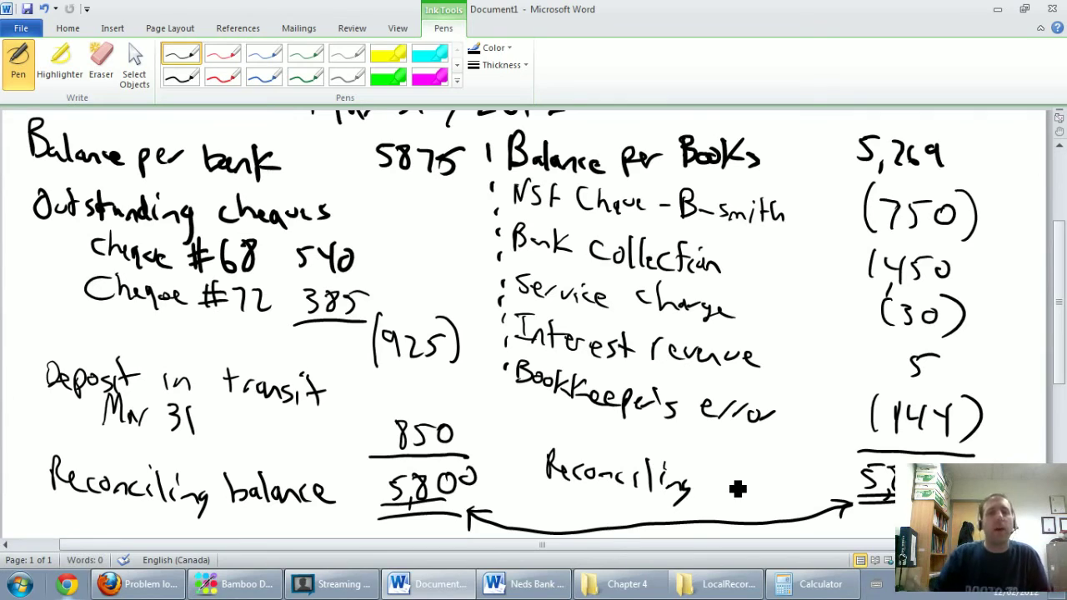
pyautogui.moveTo(713, 464)
pyautogui.mouseDown()
pyautogui.moveTo(720, 501)
pyautogui.moveTo(762, 486)
pyautogui.moveTo(808, 495)
pyautogui.mouseUp()
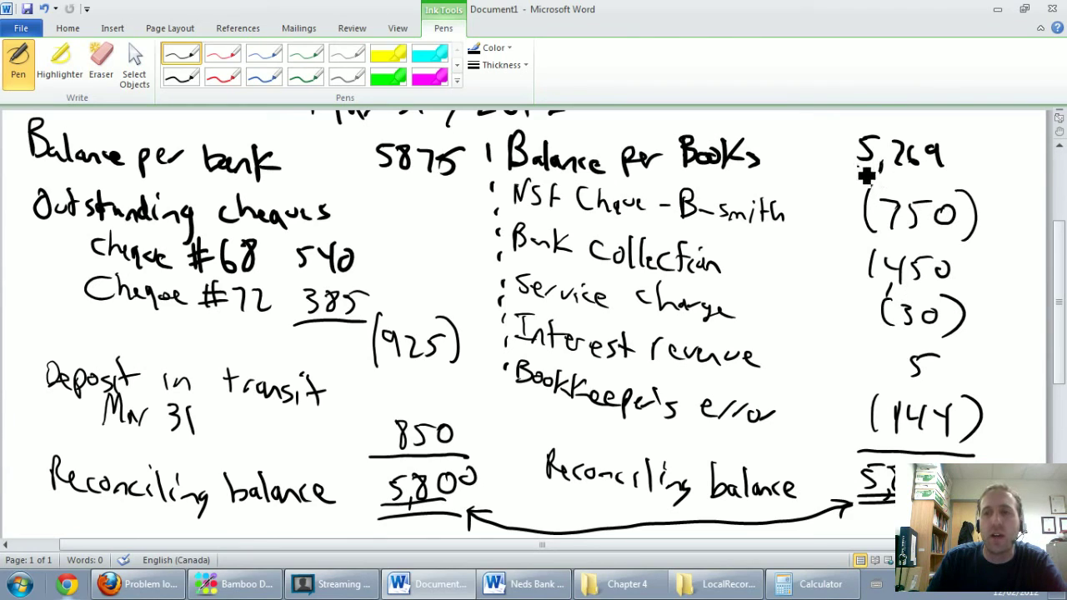
# Step: Underline the 5,269 balance per books and draw a box around it
pyautogui.moveTo(860, 170); pyautogui.dragTo(952, 168)
pyautogui.moveTo(846, 127)
pyautogui.mouseDown()
pyautogui.moveTo(847, 172)
pyautogui.moveTo(917, 127)
pyautogui.moveTo(957, 133)
pyautogui.moveTo(952, 172)
pyautogui.mouseUp()
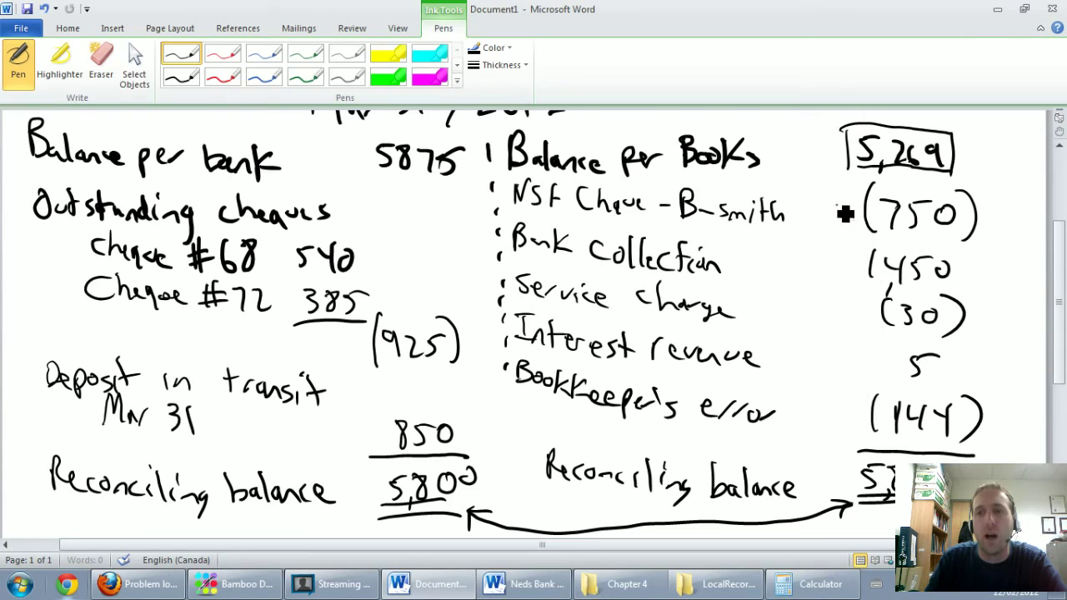
# Step: Number the five books-side adjustments with circled 1 to 5 beside their amounts, from (750) down to (144)
pyautogui.moveTo(834, 202)
pyautogui.mouseDown()
pyautogui.moveTo(833, 223)
pyautogui.moveTo(833, 193)
pyautogui.mouseUp()
pyautogui.moveTo(831, 251)
pyautogui.mouseDown()
pyautogui.moveTo(843, 265)
pyautogui.moveTo(845, 249)
pyautogui.mouseUp()
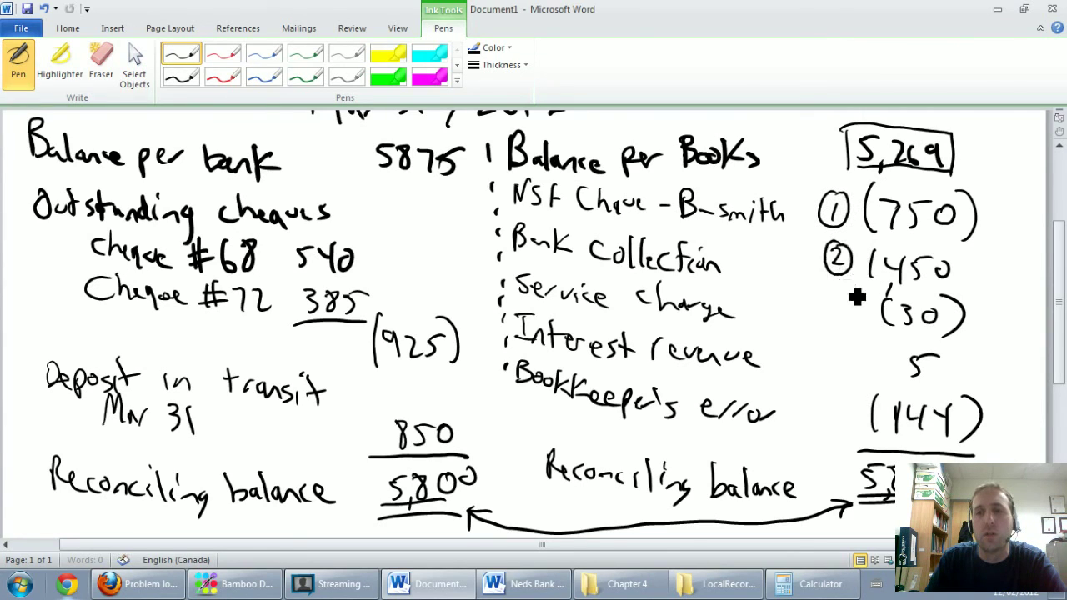
pyautogui.moveTo(837, 305)
pyautogui.mouseDown()
pyautogui.moveTo(839, 325)
pyautogui.moveTo(846, 302)
pyautogui.mouseUp()
pyautogui.moveTo(852, 344)
pyautogui.mouseDown()
pyautogui.moveTo(867, 364)
pyautogui.moveTo(851, 338)
pyautogui.mouseUp()
pyautogui.moveTo(844, 406)
pyautogui.mouseDown()
pyautogui.moveTo(832, 420)
pyautogui.moveTo(850, 400)
pyautogui.mouseUp()
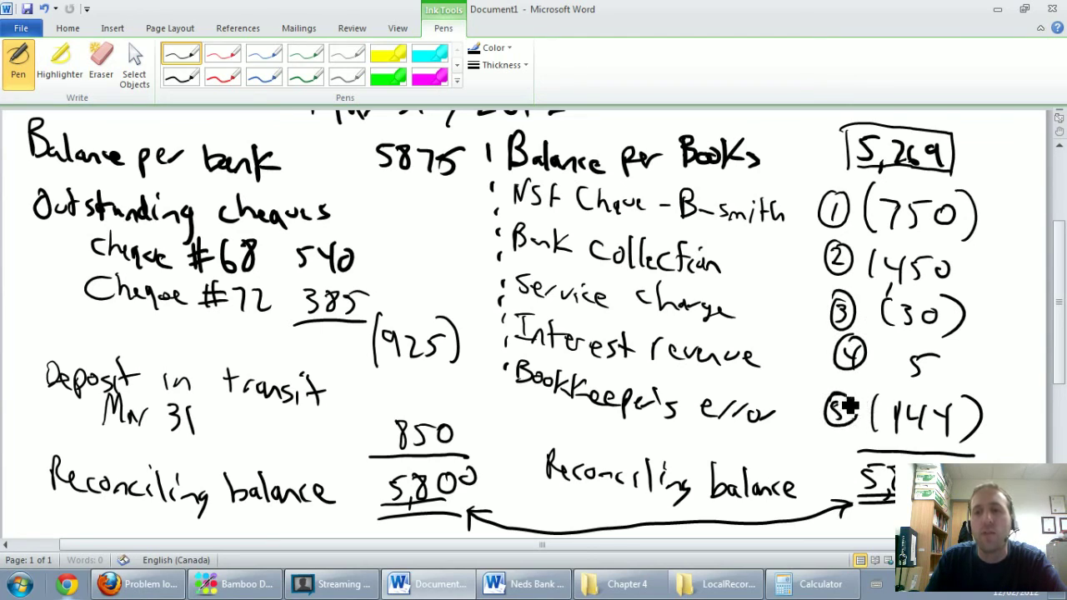